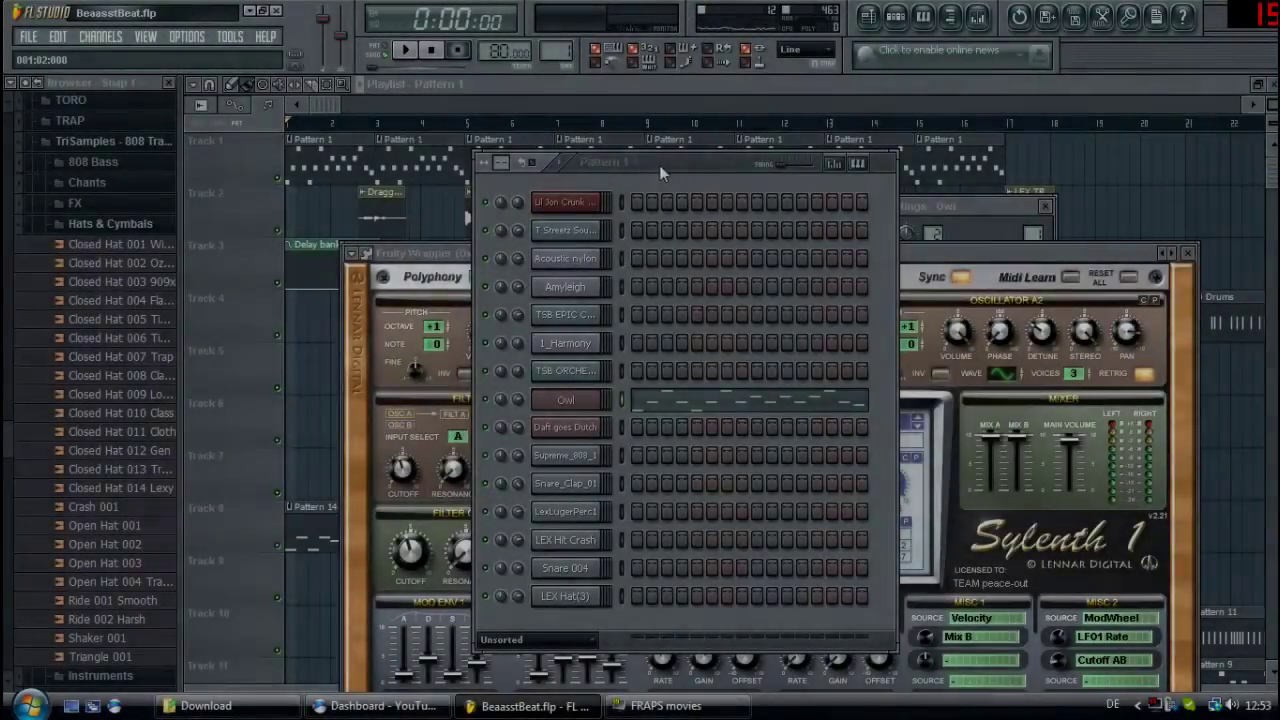
- Open the Owl melody of Pattern 1 in the piano roll and play it through once
{"action": "left_click_drag", "start_coordinate": [659, 165], "coordinate": [621, 180]}
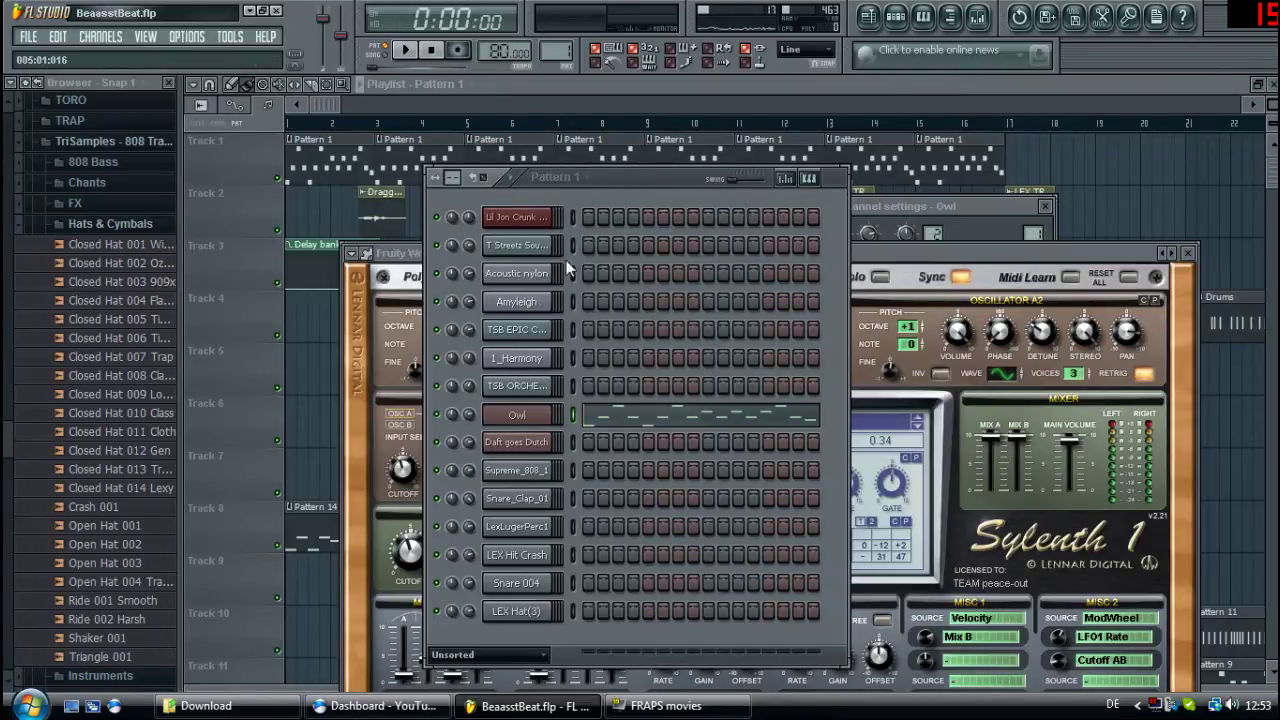
{"action": "left_click", "coordinate": [652, 428]}
{"action": "left_click", "coordinate": [643, 418]}
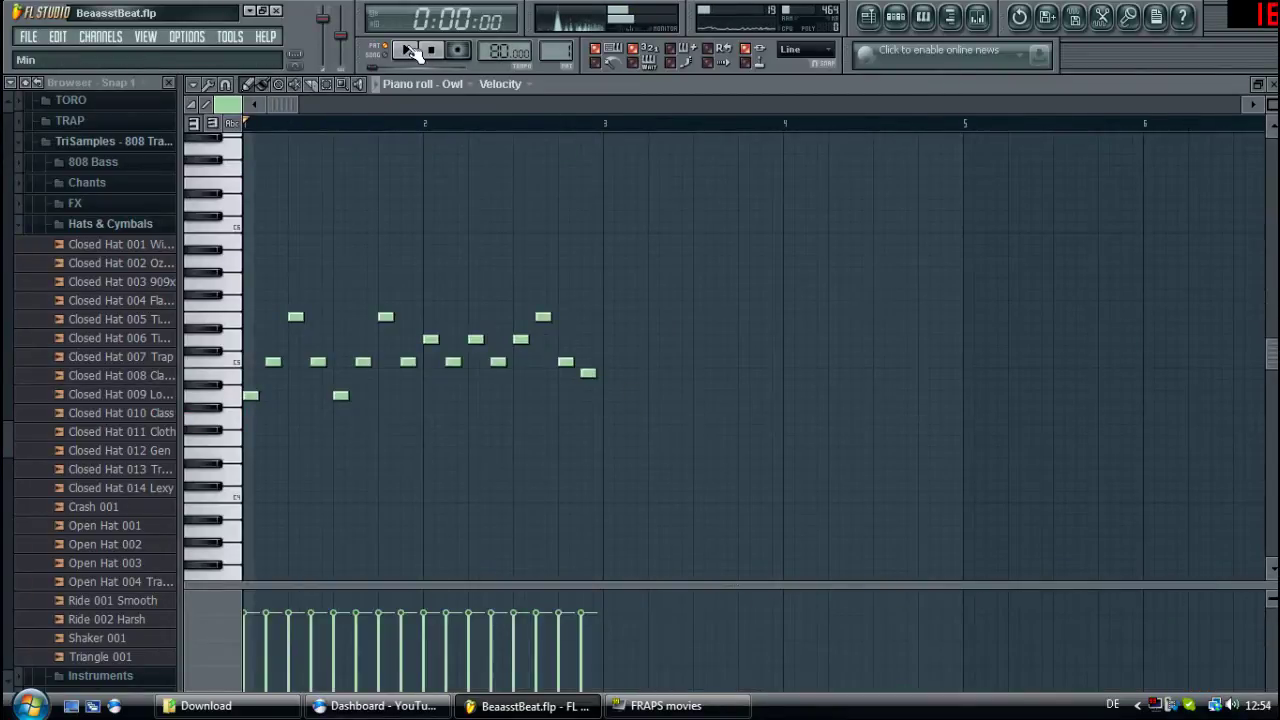
{"action": "left_click", "coordinate": [409, 51]}
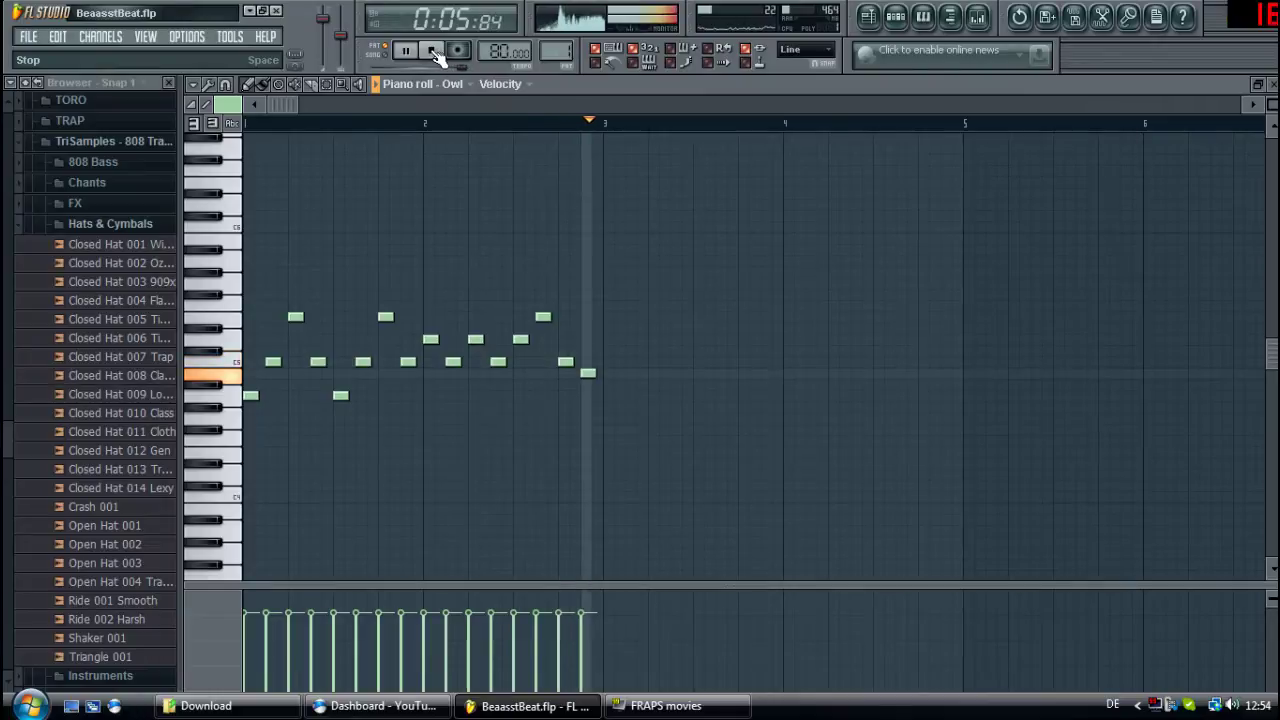
{"action": "left_click", "coordinate": [434, 51]}
- Switch the step sequencer to Pattern 2 and play its Daft goes Dutch notes, keeping the piano roll uncovered
{"action": "left_click", "coordinate": [896, 17]}
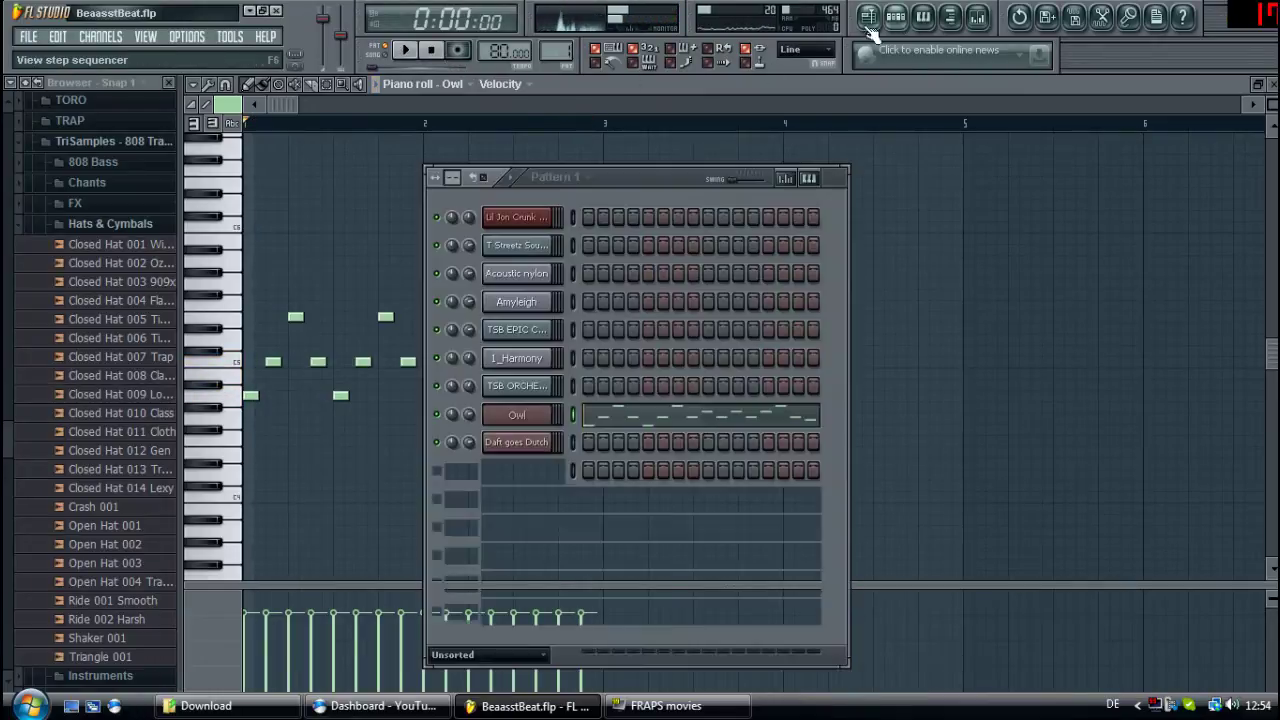
{"action": "key", "text": "KP_Add"}
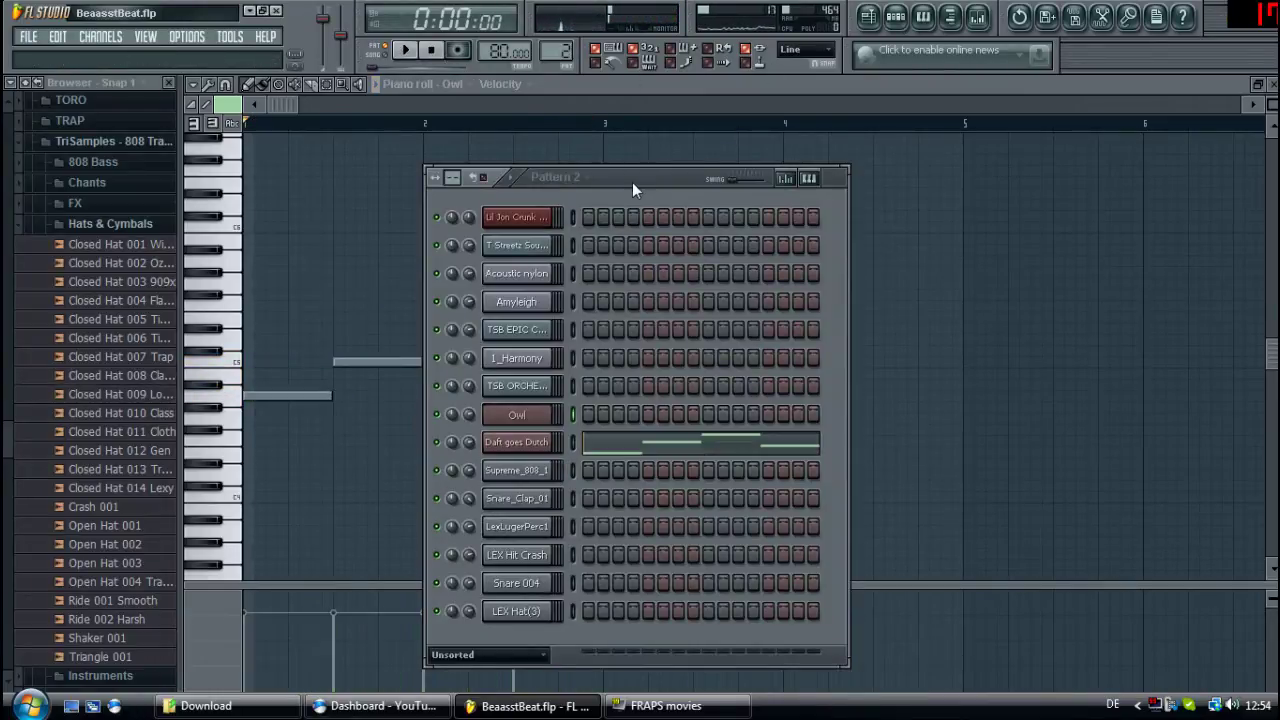
{"action": "left_click", "coordinate": [405, 50]}
{"action": "left_click_drag", "start_coordinate": [586, 177], "coordinate": [929, 156]}
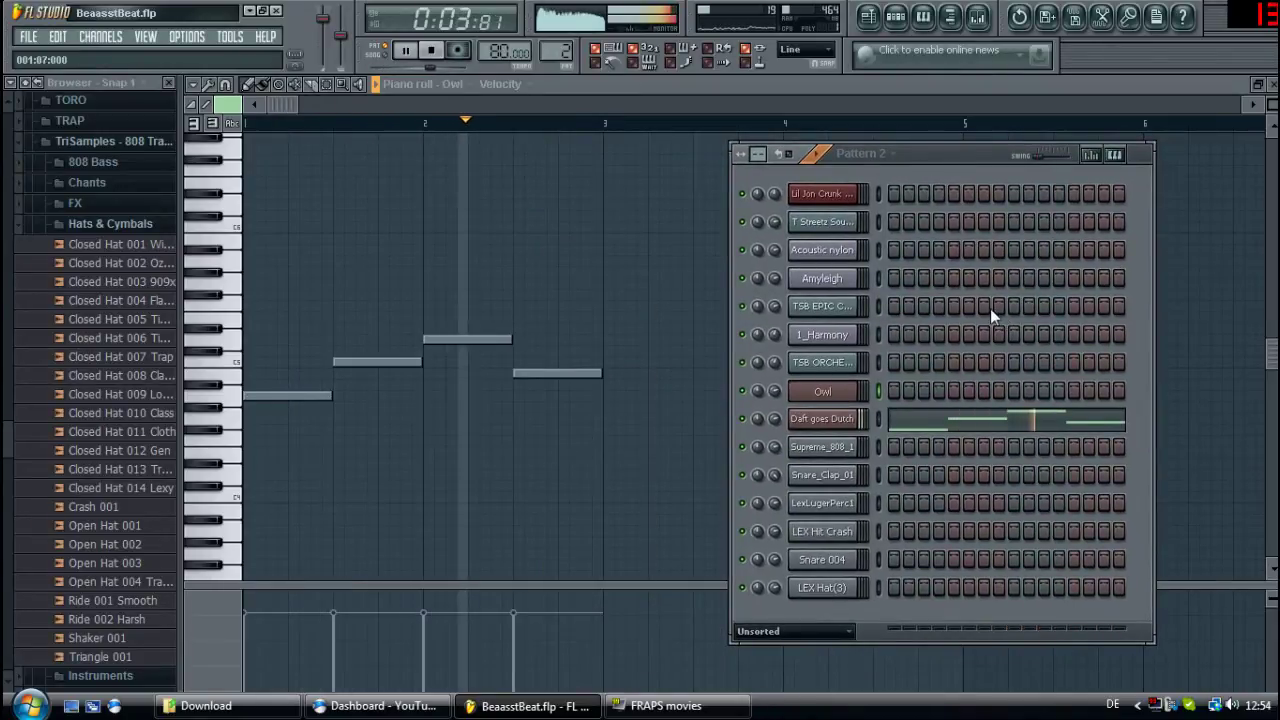
{"action": "left_click", "coordinate": [441, 51]}
- Play the Drums pattern with the step sequencer widened to show all of its steps
{"action": "scroll", "coordinate": [928, 158], "scroll_direction": "down", "scroll_amount": 1}
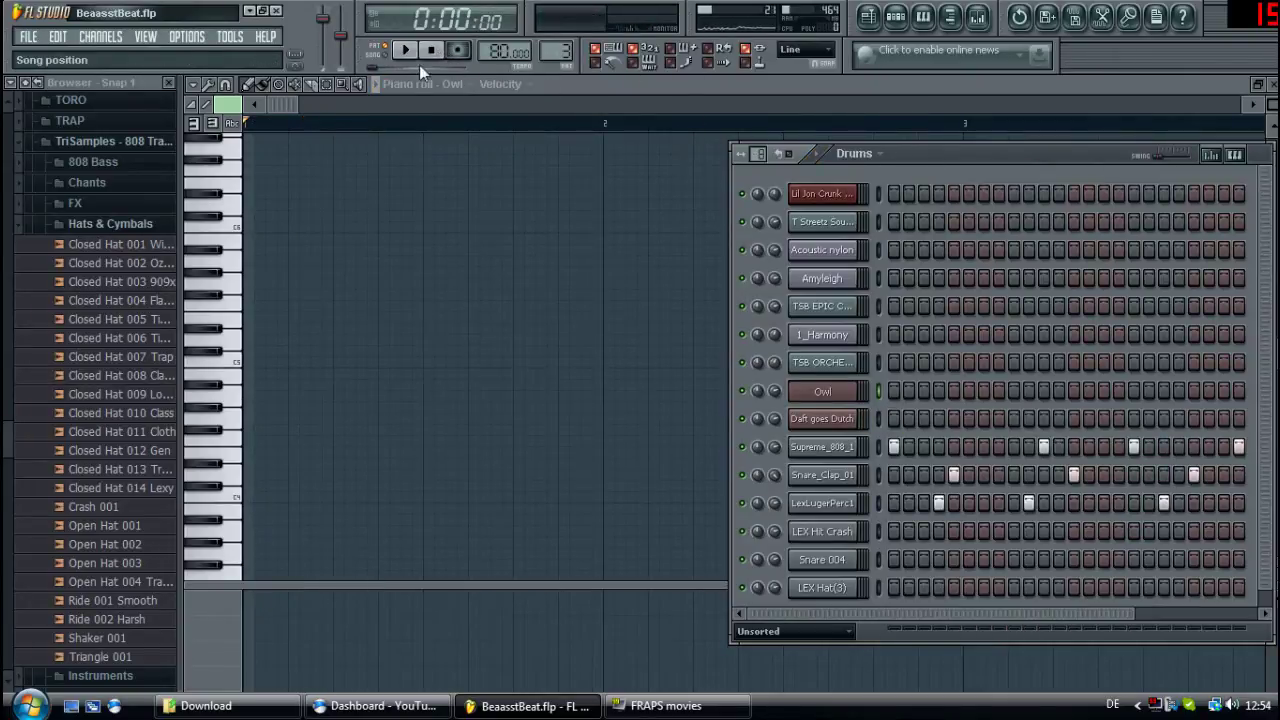
{"action": "left_click_drag", "start_coordinate": [985, 157], "coordinate": [699, 149]}
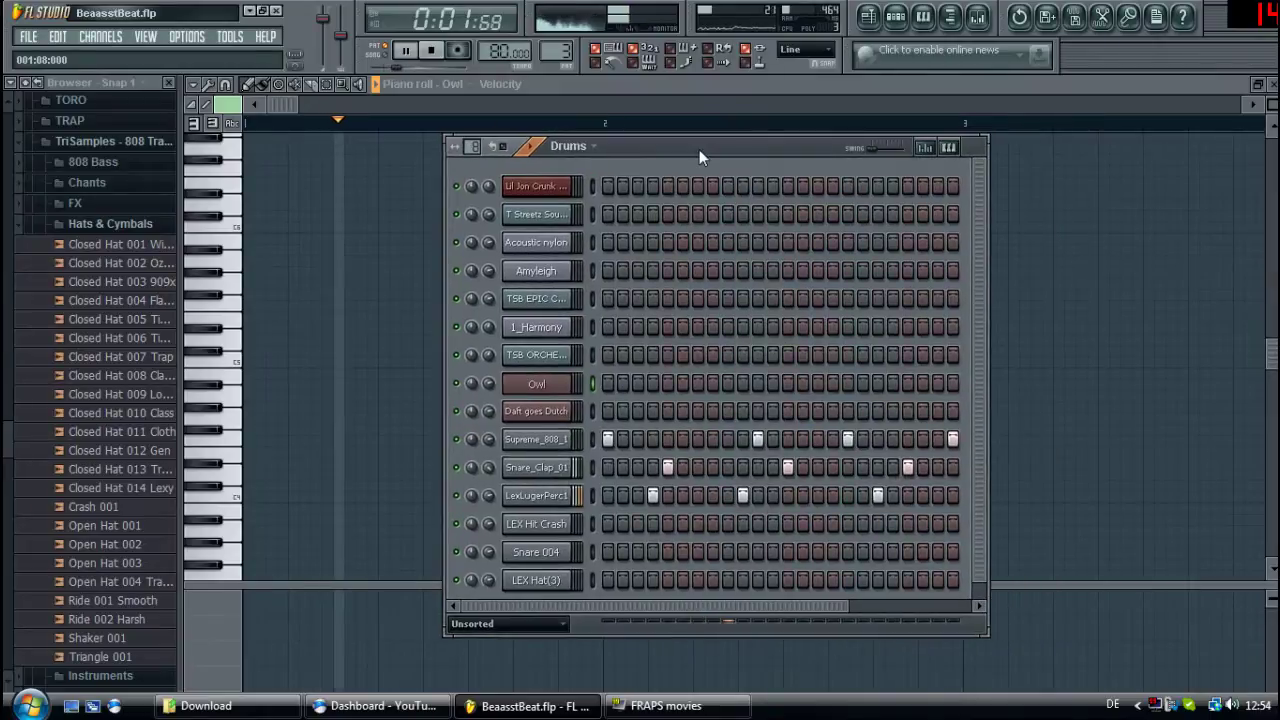
{"action": "left_click_drag", "start_coordinate": [986, 255], "coordinate": [1110, 268]}
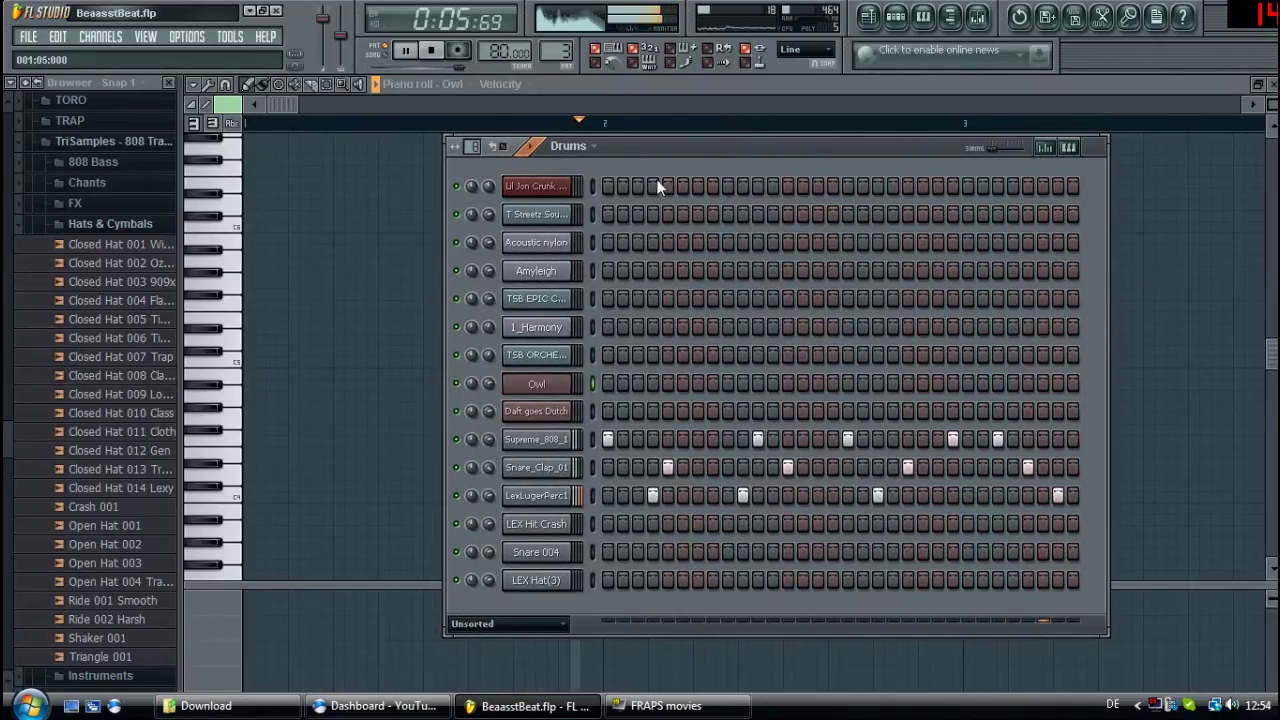
{"action": "left_click", "coordinate": [435, 51]}
- Switch to the Drums #2 pattern and play its kick, clap and percussion steps
{"action": "scroll", "coordinate": [653, 147], "scroll_direction": "down", "scroll_amount": 1}
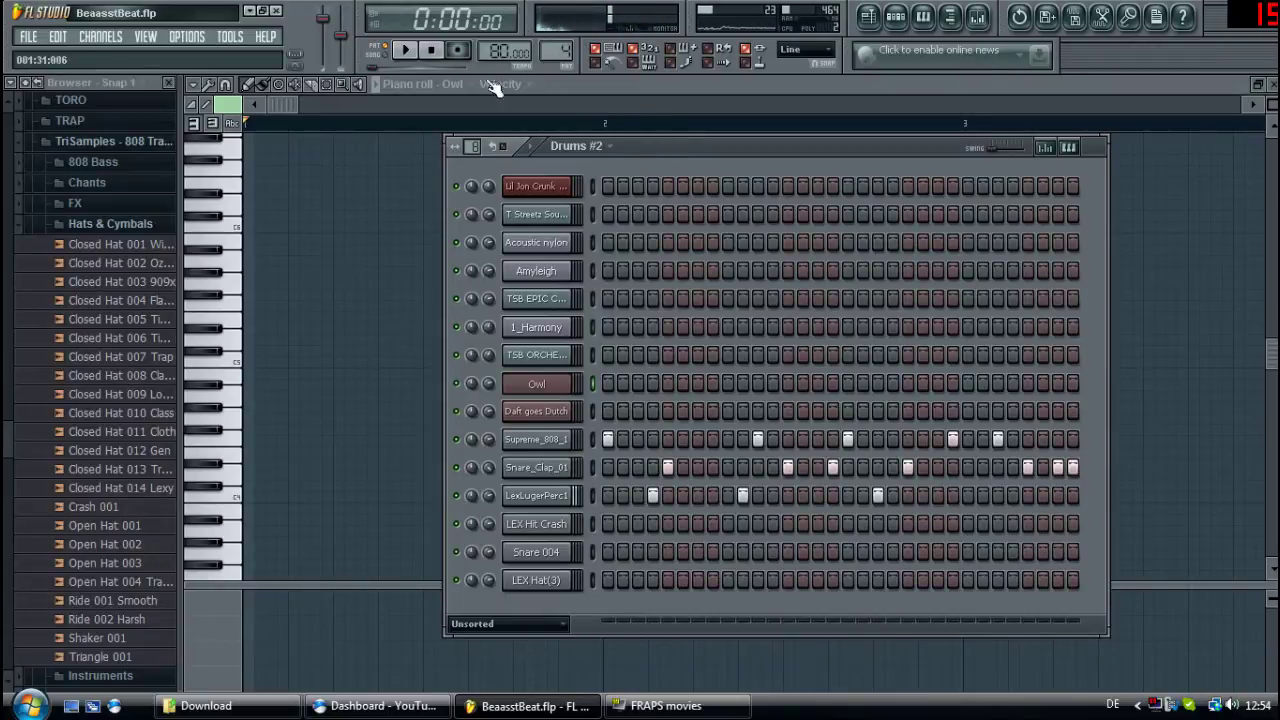
{"action": "left_click", "coordinate": [409, 52]}
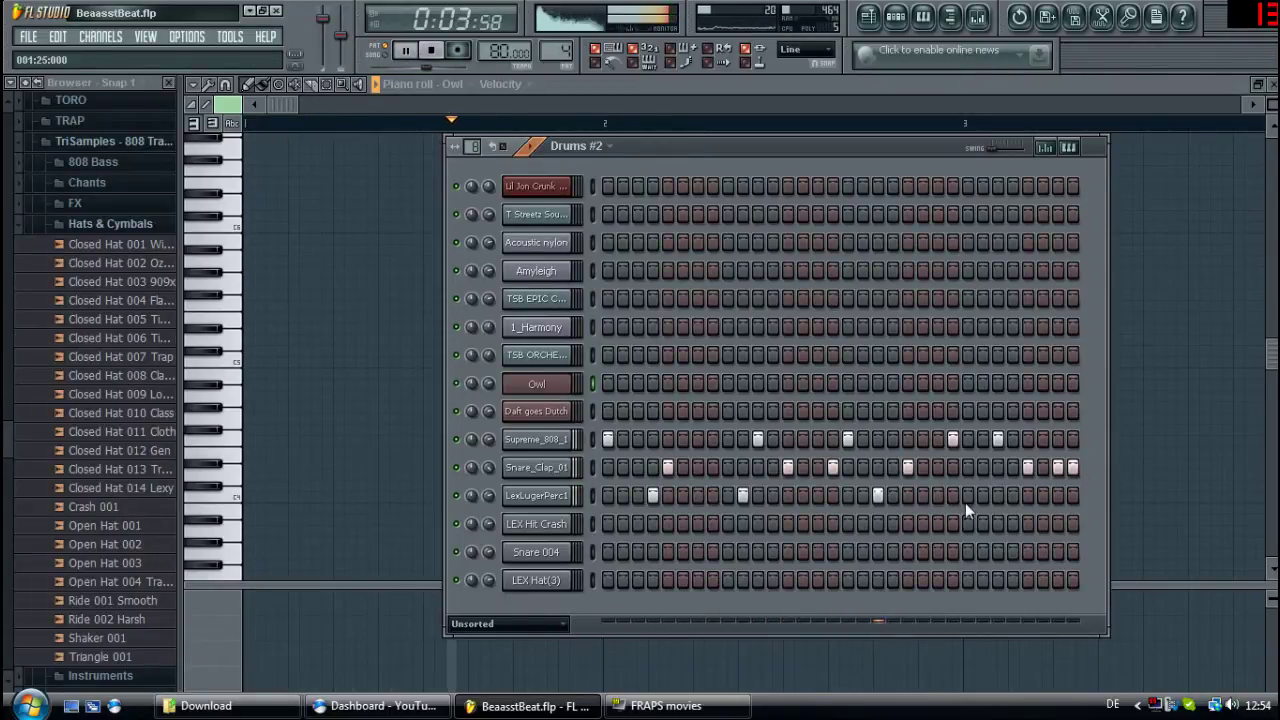
{"action": "left_click", "coordinate": [437, 52]}
- Switch to Pattern 5 and play its Snare 004 roll with the sequencer moved off the notes
{"action": "scroll", "coordinate": [681, 146], "scroll_direction": "down", "scroll_amount": 1}
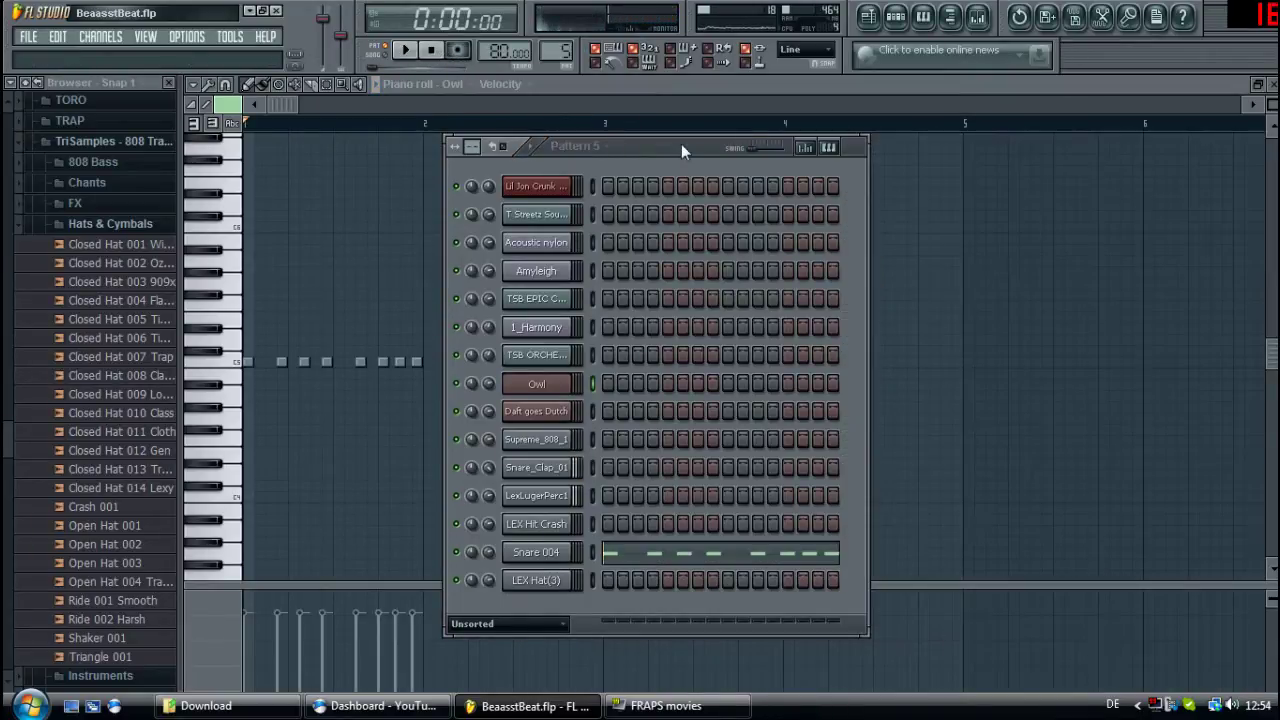
{"action": "left_click_drag", "start_coordinate": [632, 150], "coordinate": [750, 152]}
{"action": "left_click", "coordinate": [440, 52]}
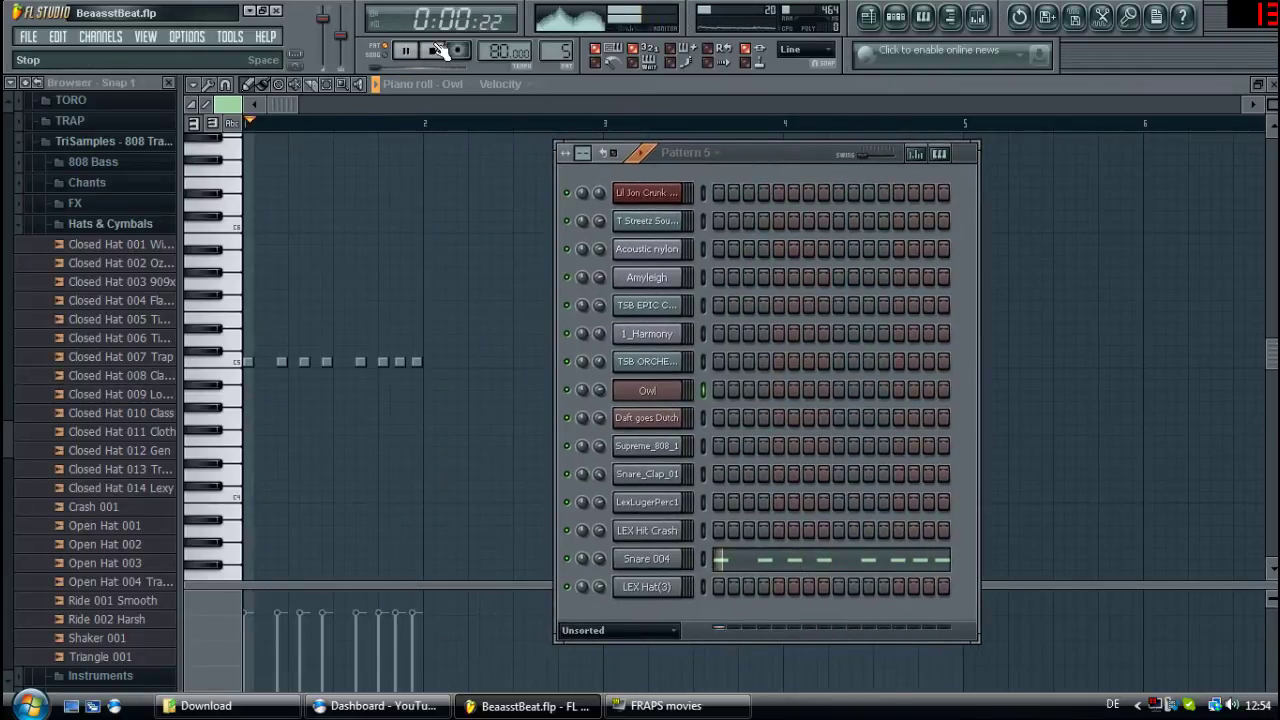
- Play Pattern 6 while viewing its TSB ORCHESTRA HIT chords and T Streetz SoundFont notes in the piano roll
{"action": "scroll", "coordinate": [743, 157], "scroll_direction": "down", "scroll_amount": 1}
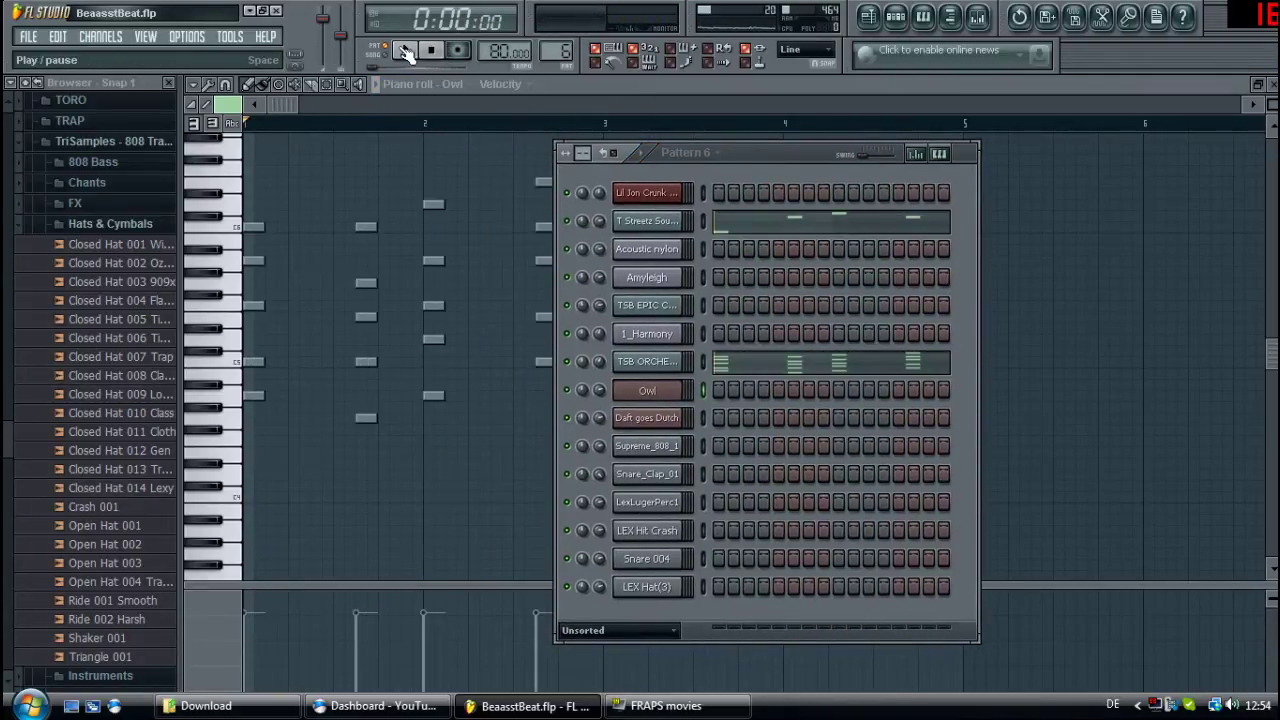
{"action": "left_click", "coordinate": [722, 370]}
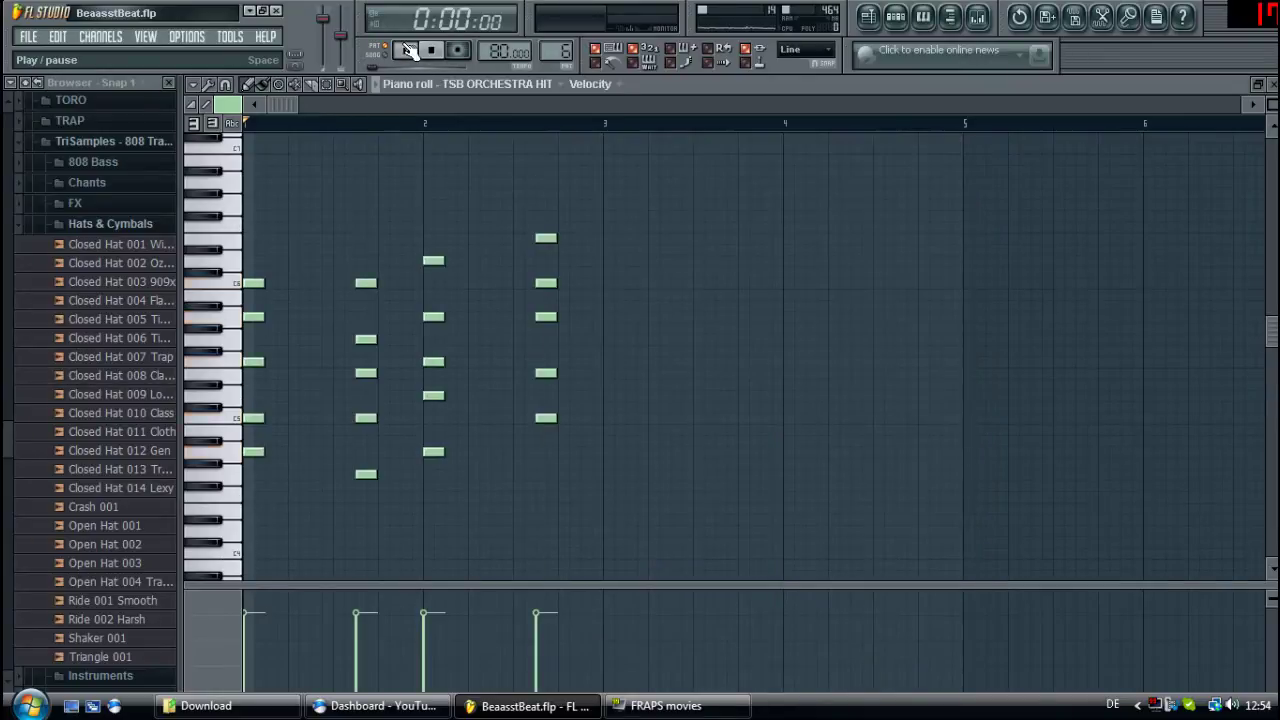
{"action": "left_click", "coordinate": [407, 50]}
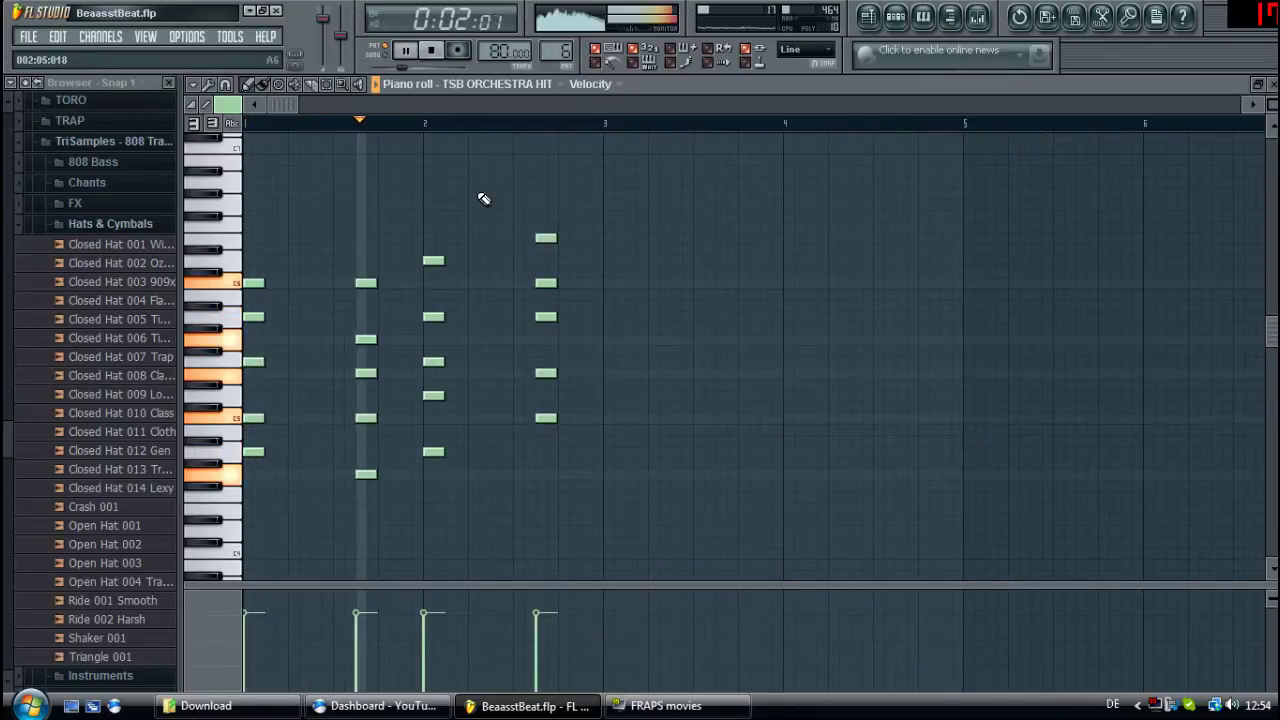
{"action": "left_click", "coordinate": [897, 30]}
{"action": "left_click", "coordinate": [769, 218]}
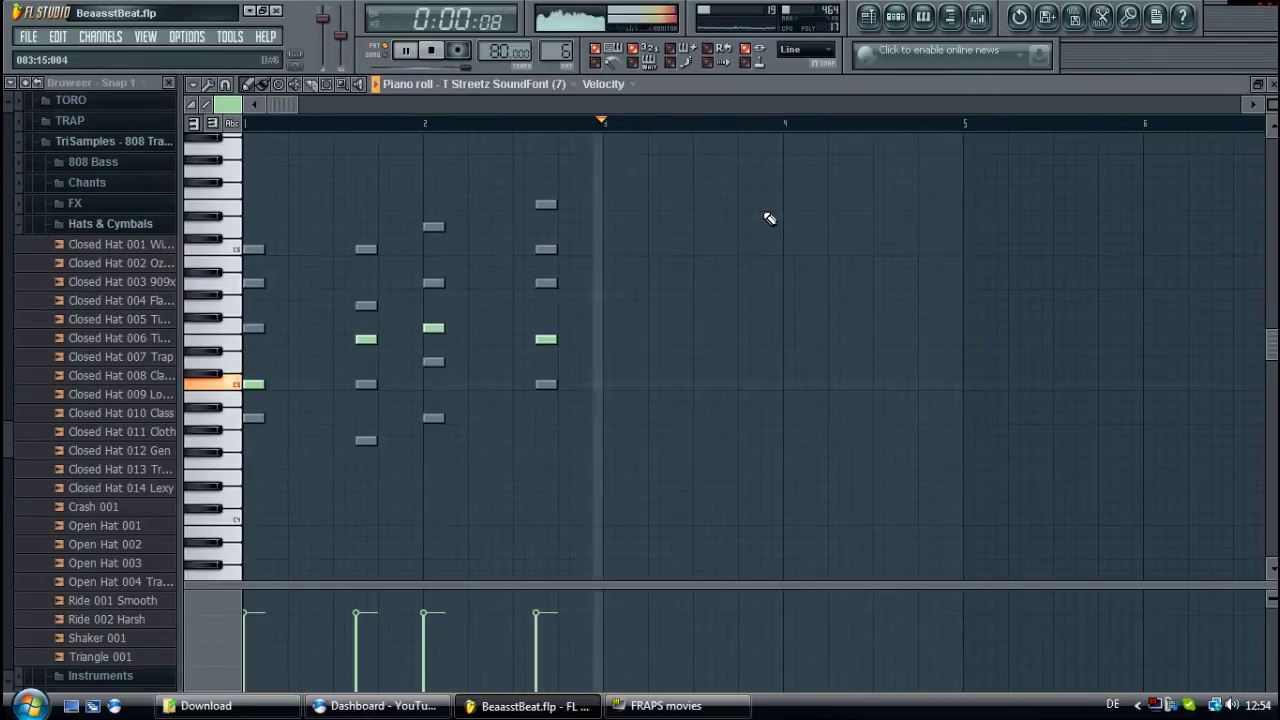
{"action": "left_click", "coordinate": [896, 30]}
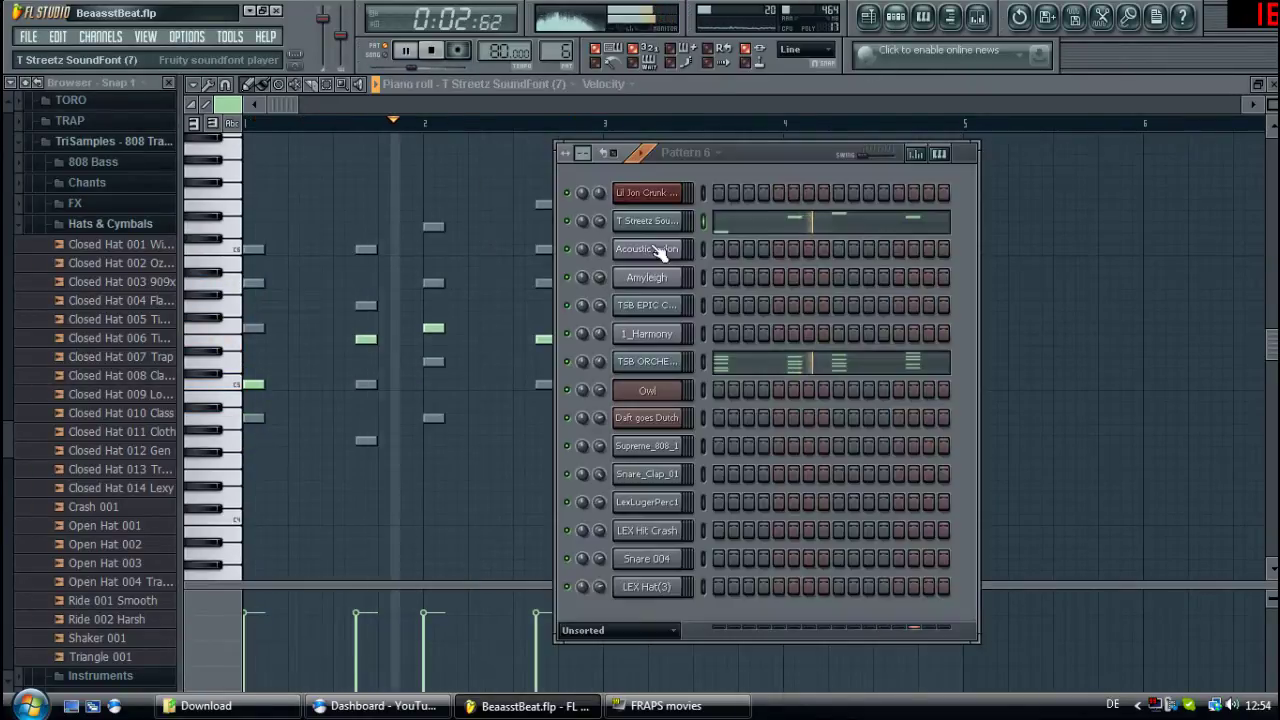
{"action": "left_click", "coordinate": [437, 52]}
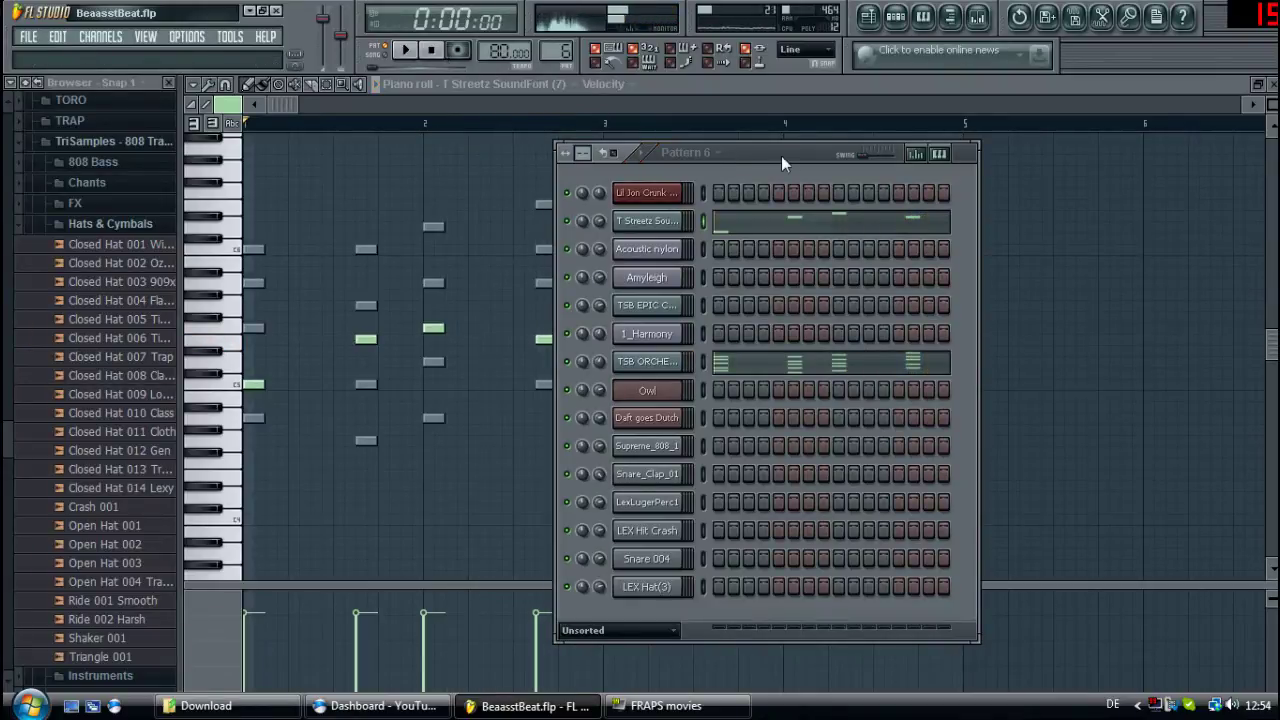
- Switch to Pattern 7, open its TSB EPIC CHOIR notes in the piano roll and play them
{"action": "key", "text": "KP_Add"}
{"action": "left_click", "coordinate": [763, 304]}
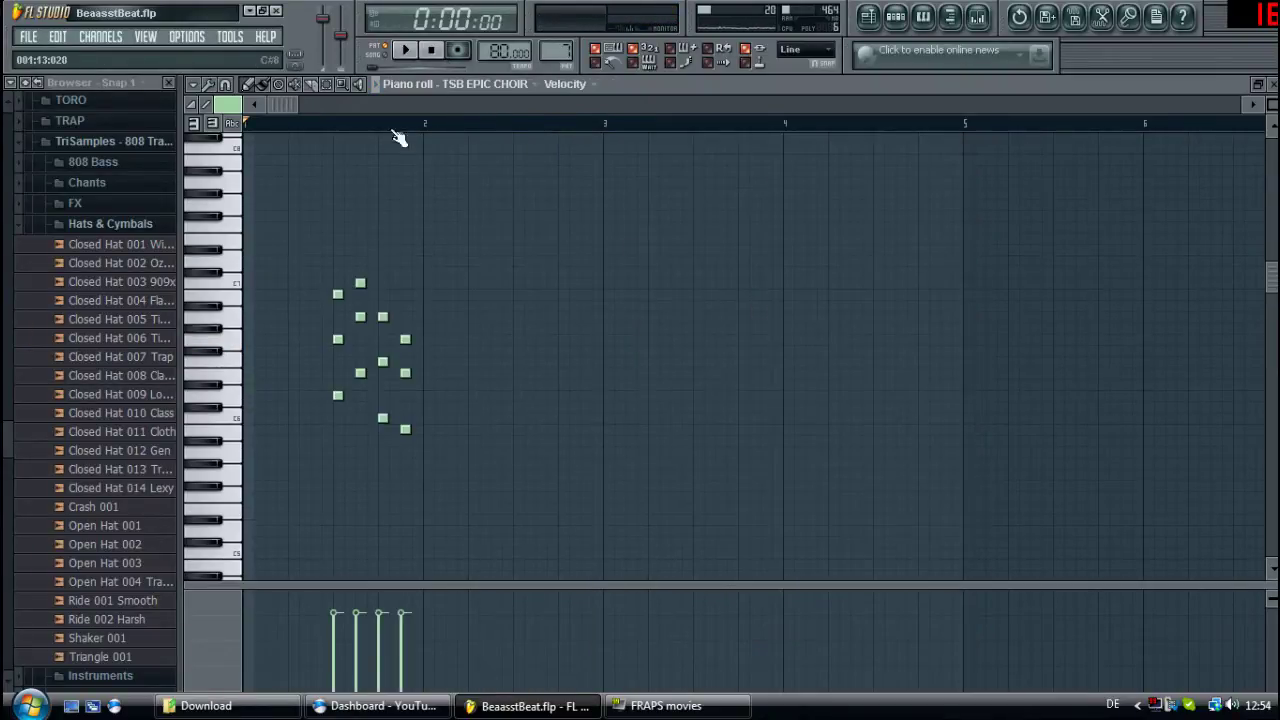
{"action": "left_click", "coordinate": [438, 55]}
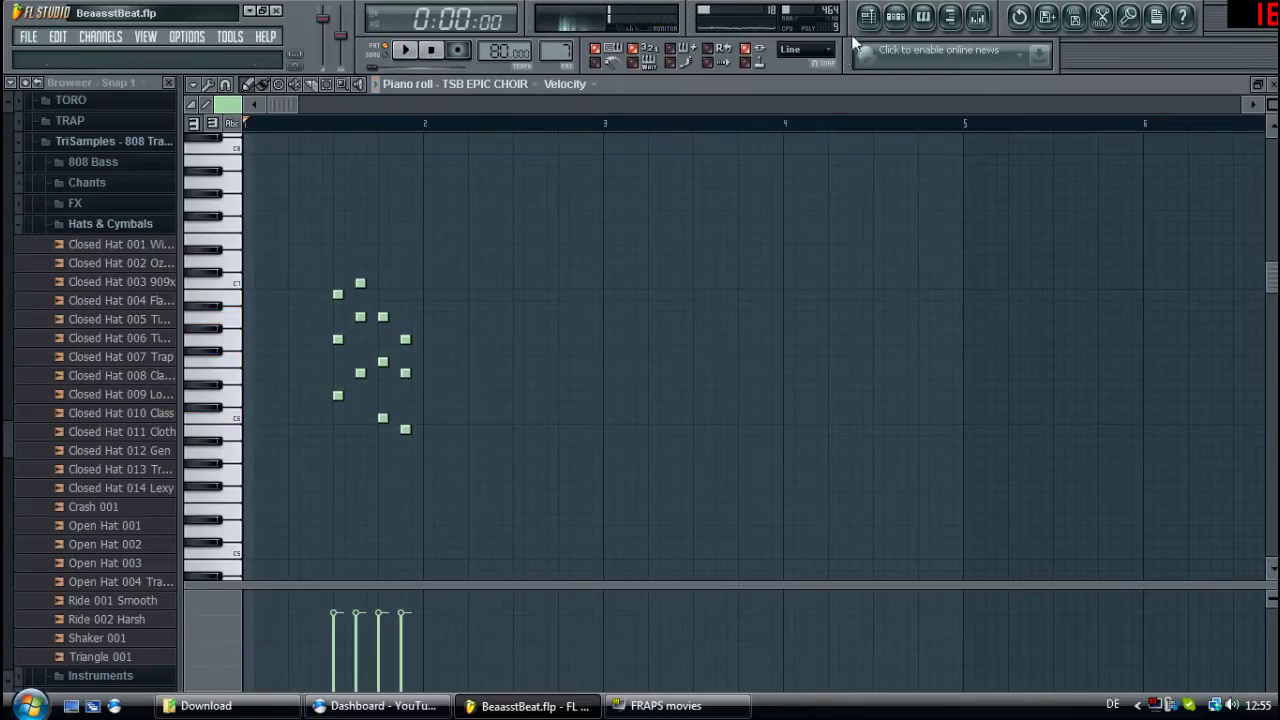
- Play Pattern 8 and view its Acoustic nylon notes in the piano roll with the step sequencer closed
{"action": "left_click", "coordinate": [889, 22]}
{"action": "key", "text": "Right"}
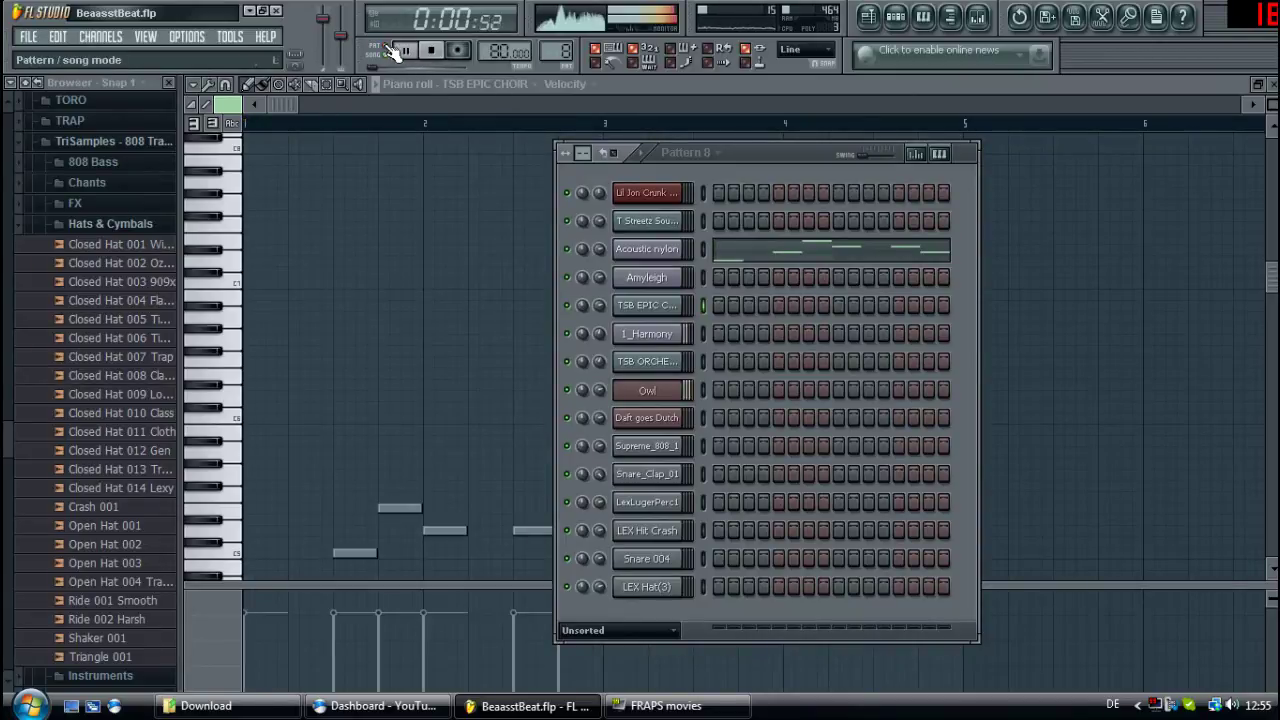
{"action": "left_click", "coordinate": [969, 152]}
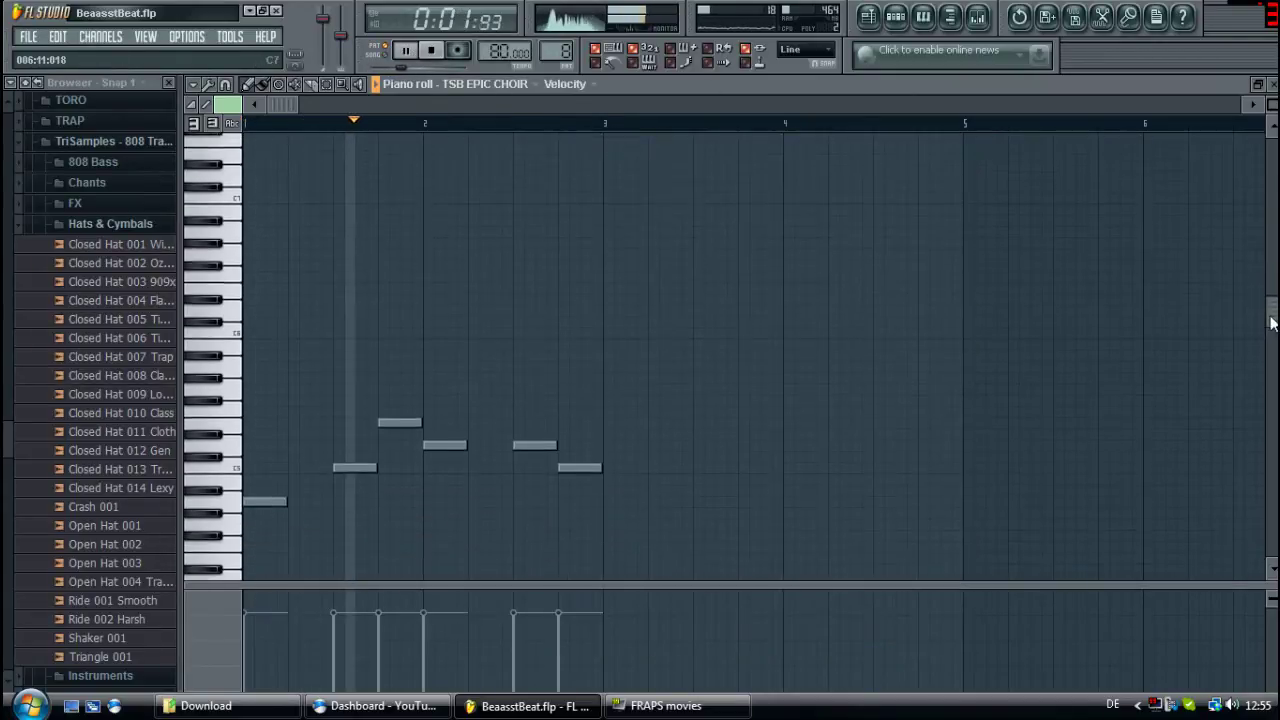
{"action": "left_click_drag", "start_coordinate": [1270, 318], "coordinate": [1270, 322]}
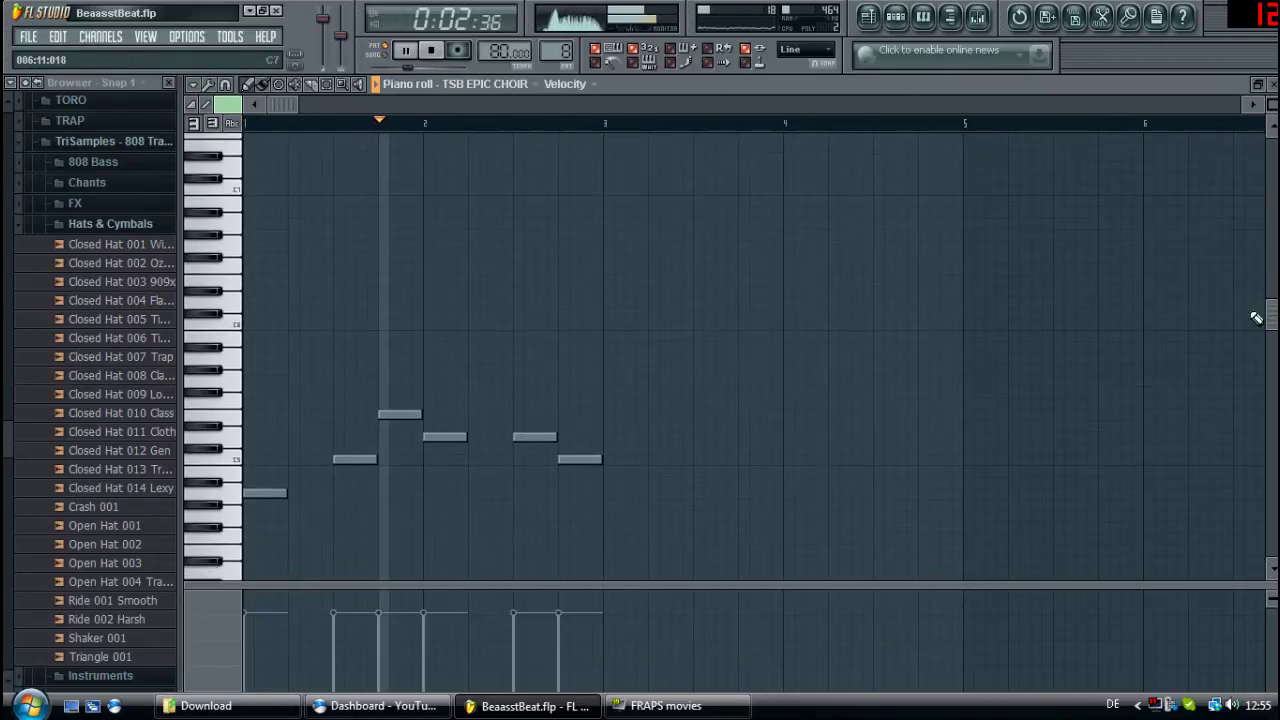
- Switch to Pattern 9 and play its Owl melody variation with the notes open in the piano roll
{"action": "left_click", "coordinate": [898, 28]}
{"action": "left_click_drag", "start_coordinate": [781, 146], "coordinate": [822, 162]}
{"action": "key", "text": "KP_Add"}
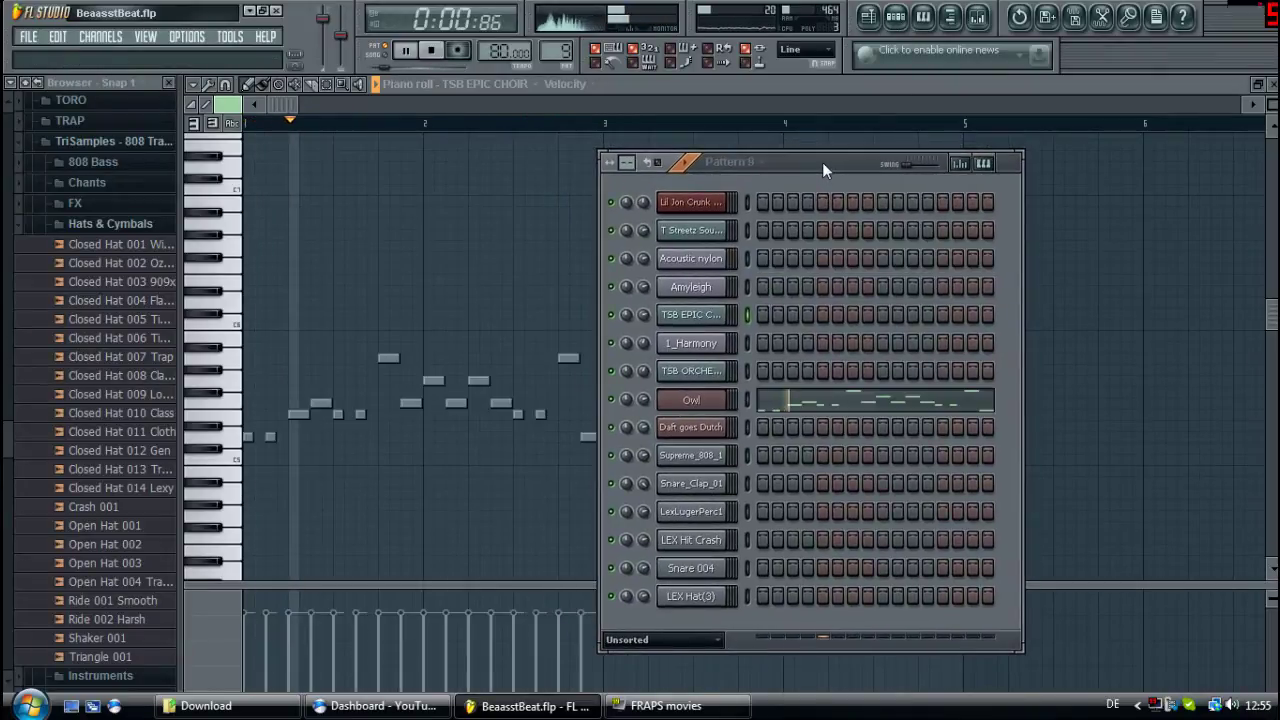
{"action": "left_click", "coordinate": [797, 410]}
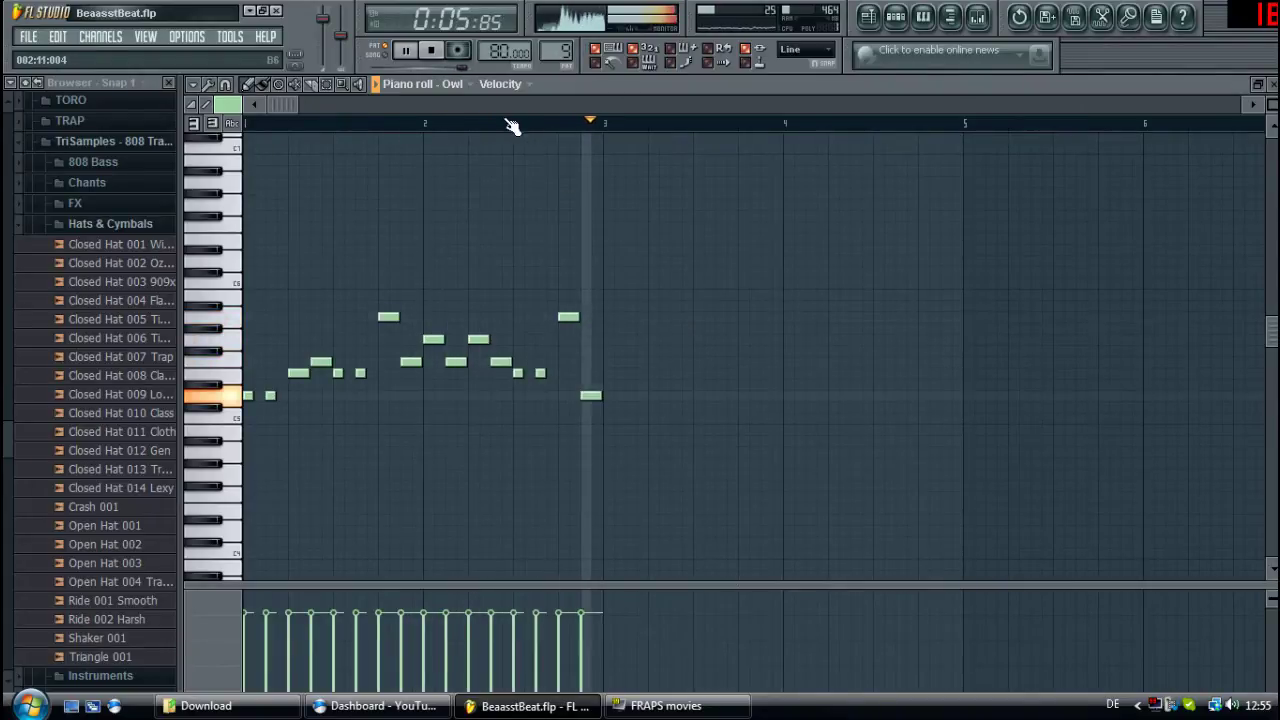
{"action": "left_click", "coordinate": [447, 57]}
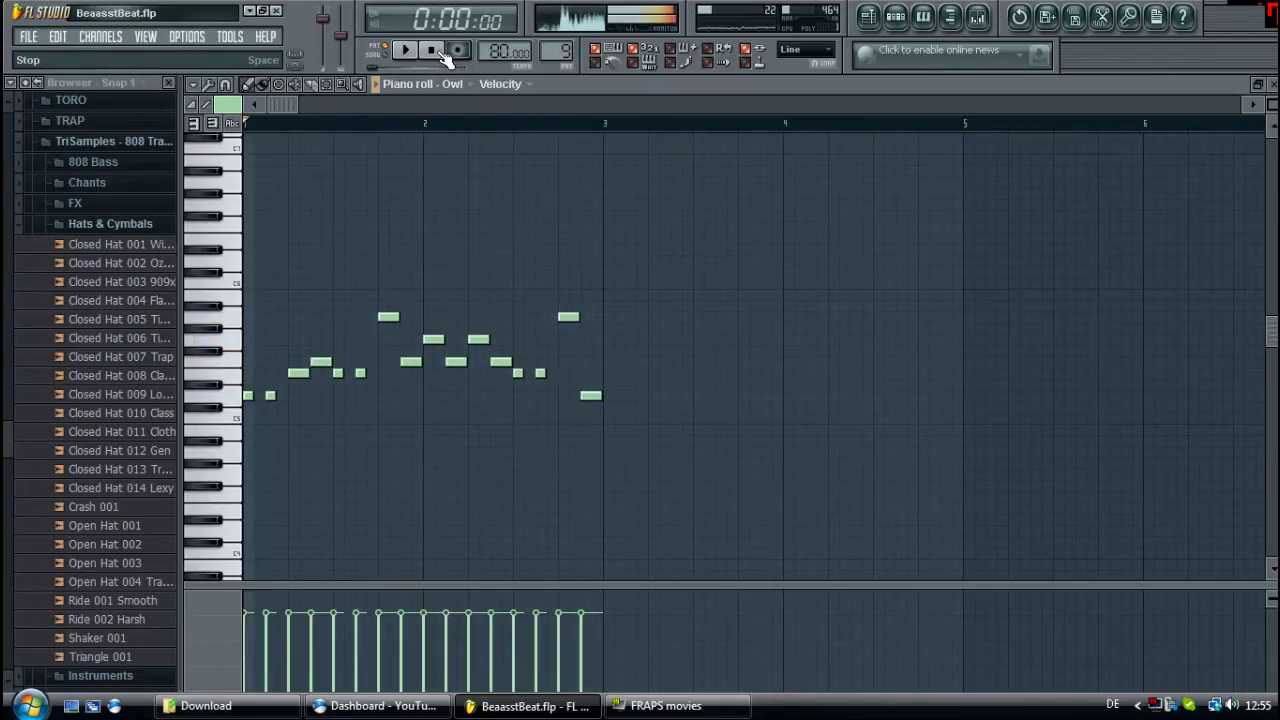
- Bring up Pattern 10 in the step sequencer and play its Daft goes Dutch notes beside the piano roll
{"action": "left_click", "coordinate": [978, 18]}
{"action": "left_click", "coordinate": [978, 18]}
{"action": "left_click", "coordinate": [908, 18]}
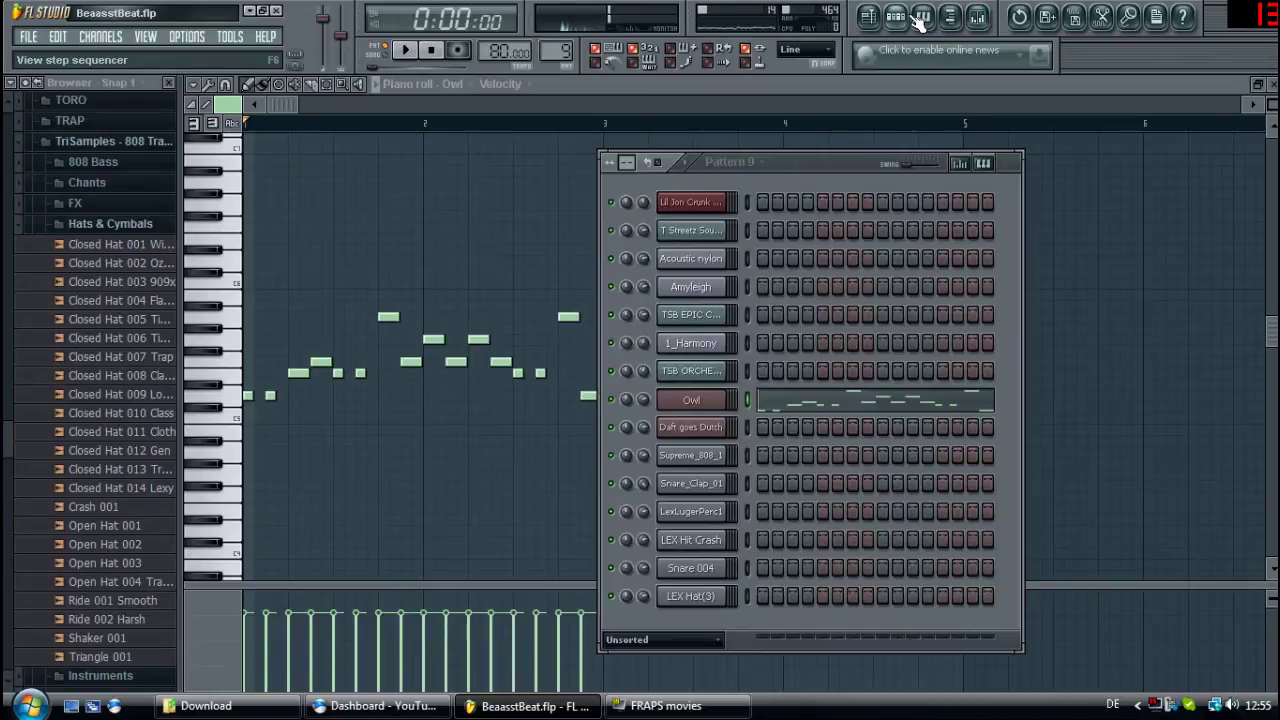
{"action": "key", "text": "KP_Add"}
{"action": "left_click_drag", "start_coordinate": [801, 162], "coordinate": [929, 160]}
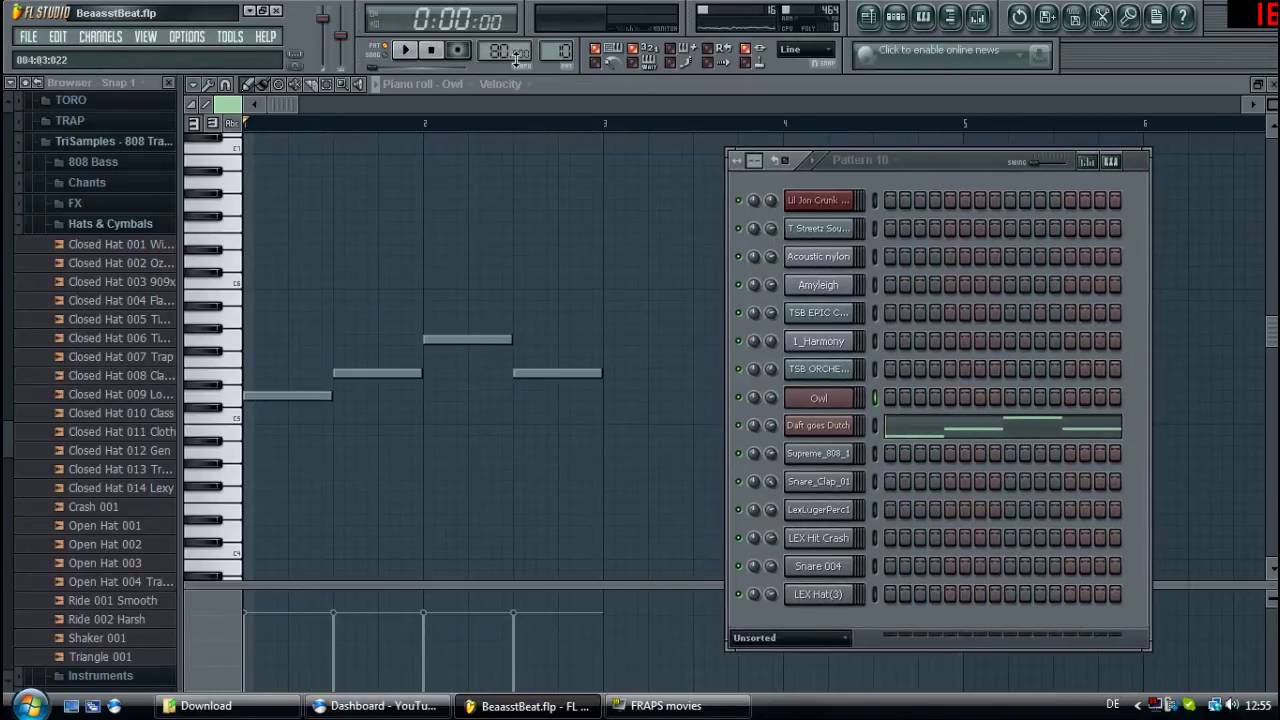
{"action": "left_click", "coordinate": [433, 55]}
- Play the LEX Hat(3) steps of Pattern 11 with the sequencer widened to show the whole row
{"action": "key", "text": "F4"}
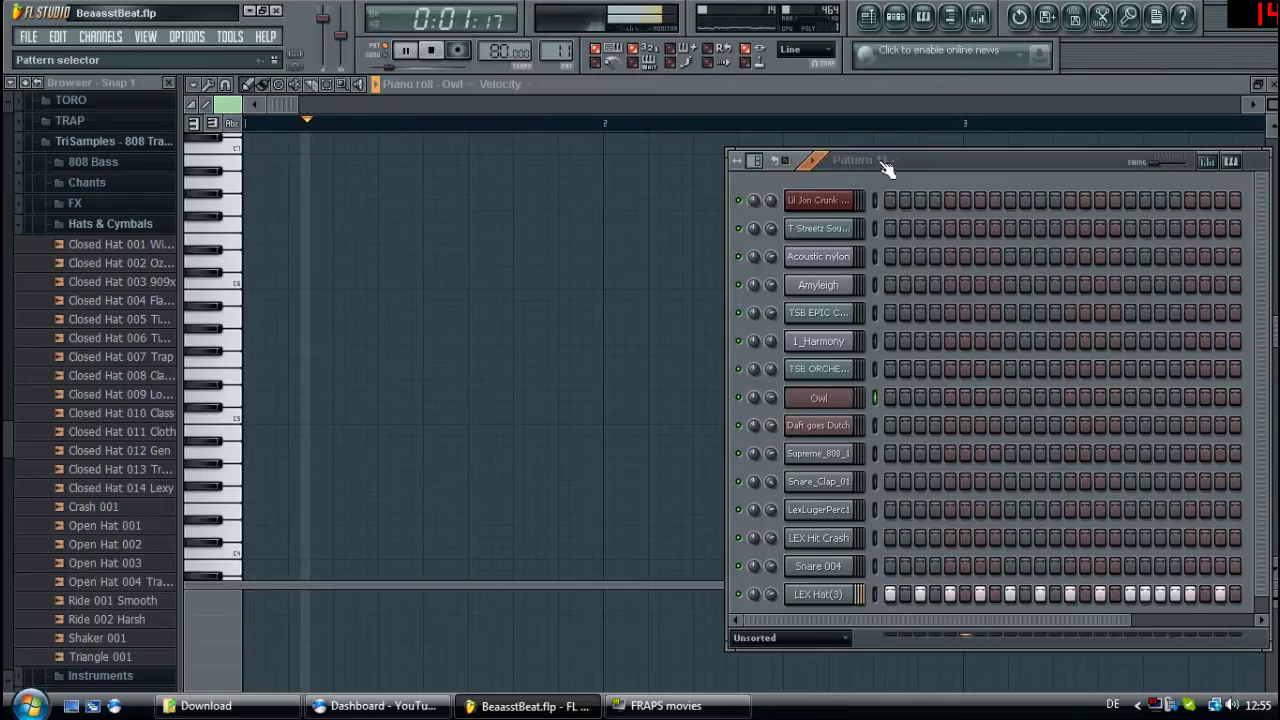
{"action": "left_click_drag", "start_coordinate": [858, 158], "coordinate": [490, 163]}
{"action": "left_click_drag", "start_coordinate": [904, 211], "coordinate": [1094, 228]}
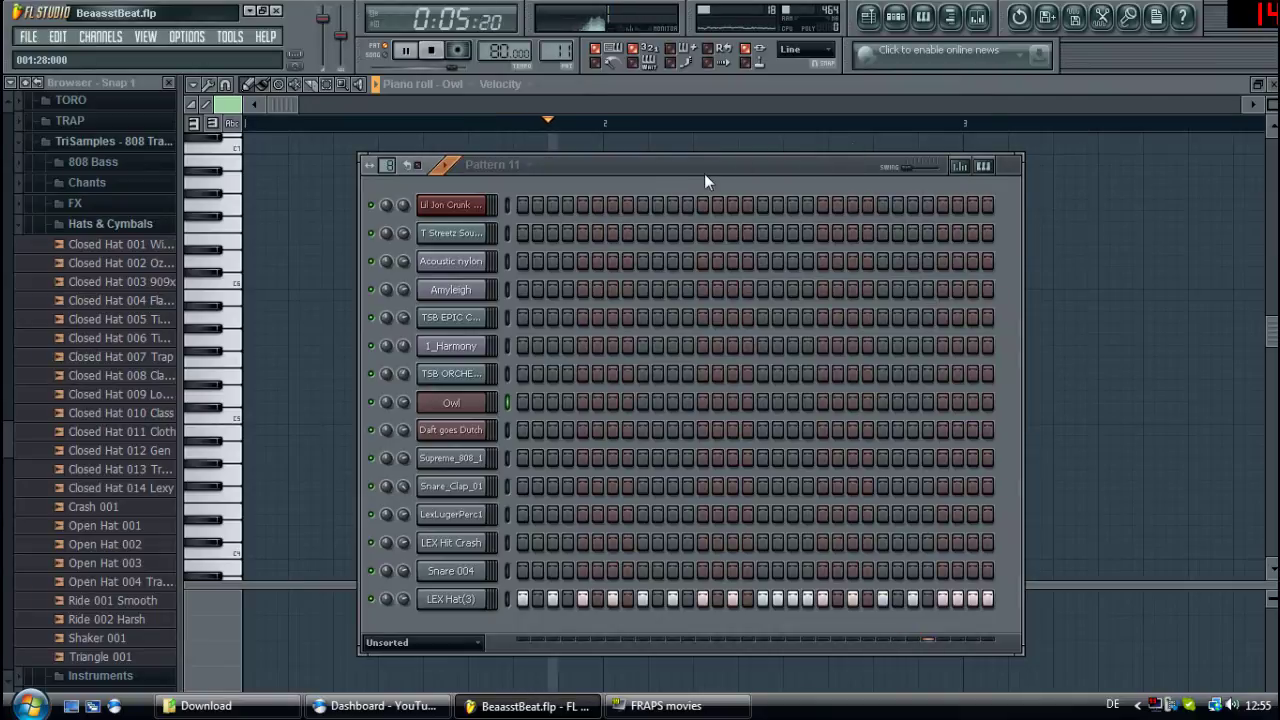
{"action": "key", "text": "space"}
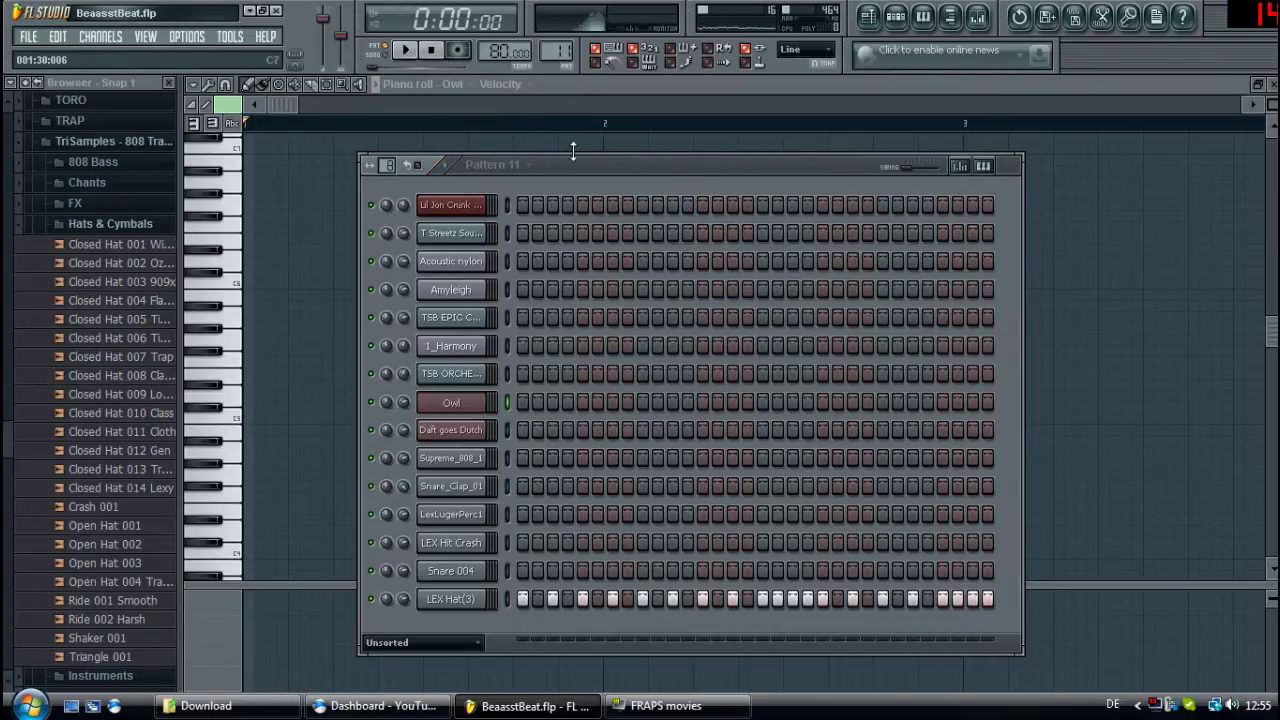
- Switch to Pattern 12 and play its Lil Jon Crunk notes with the sequencer moved clear of the piano roll
{"action": "key", "text": "Right"}
{"action": "left_click", "coordinate": [406, 53]}
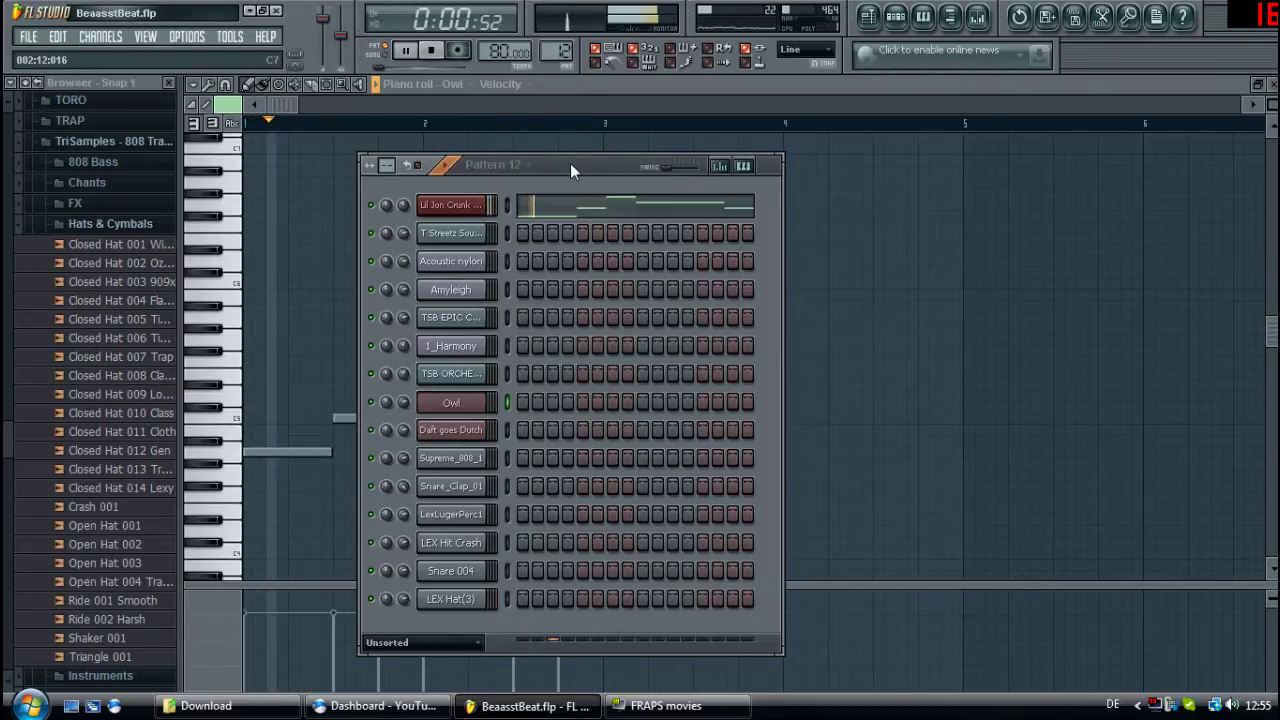
{"action": "left_click_drag", "start_coordinate": [570, 163], "coordinate": [895, 160]}
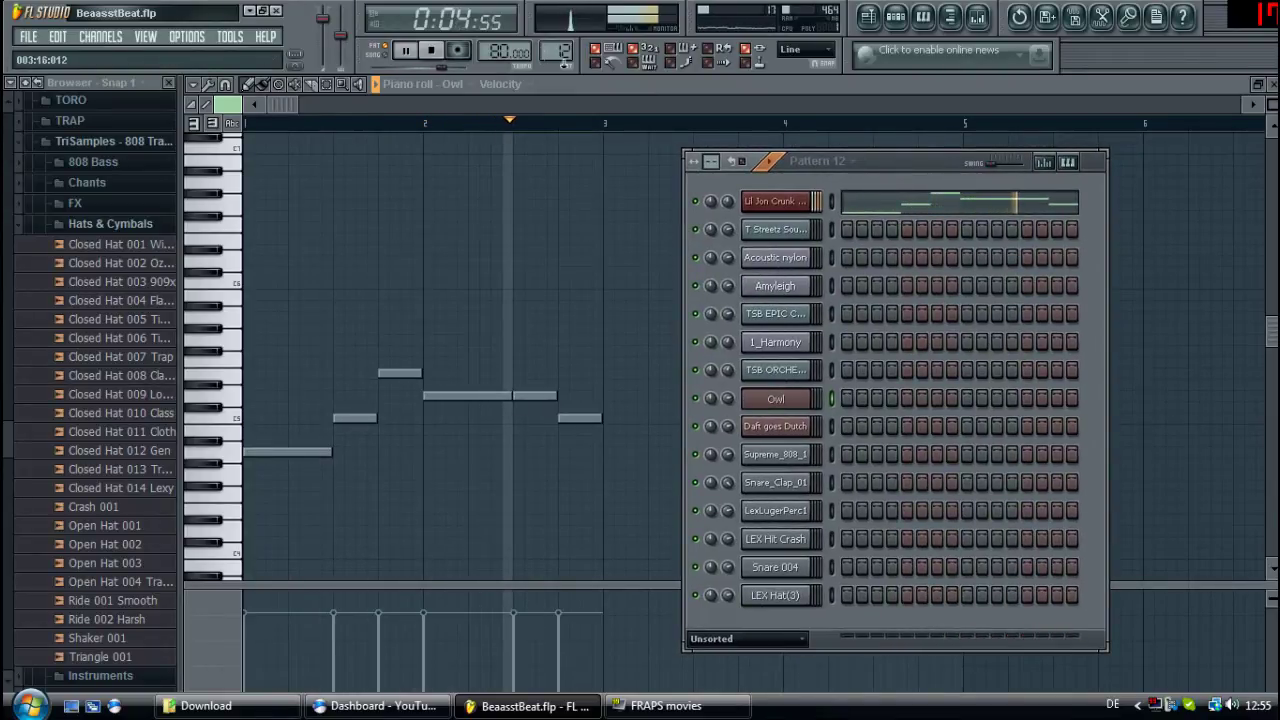
{"action": "left_click", "coordinate": [436, 50]}
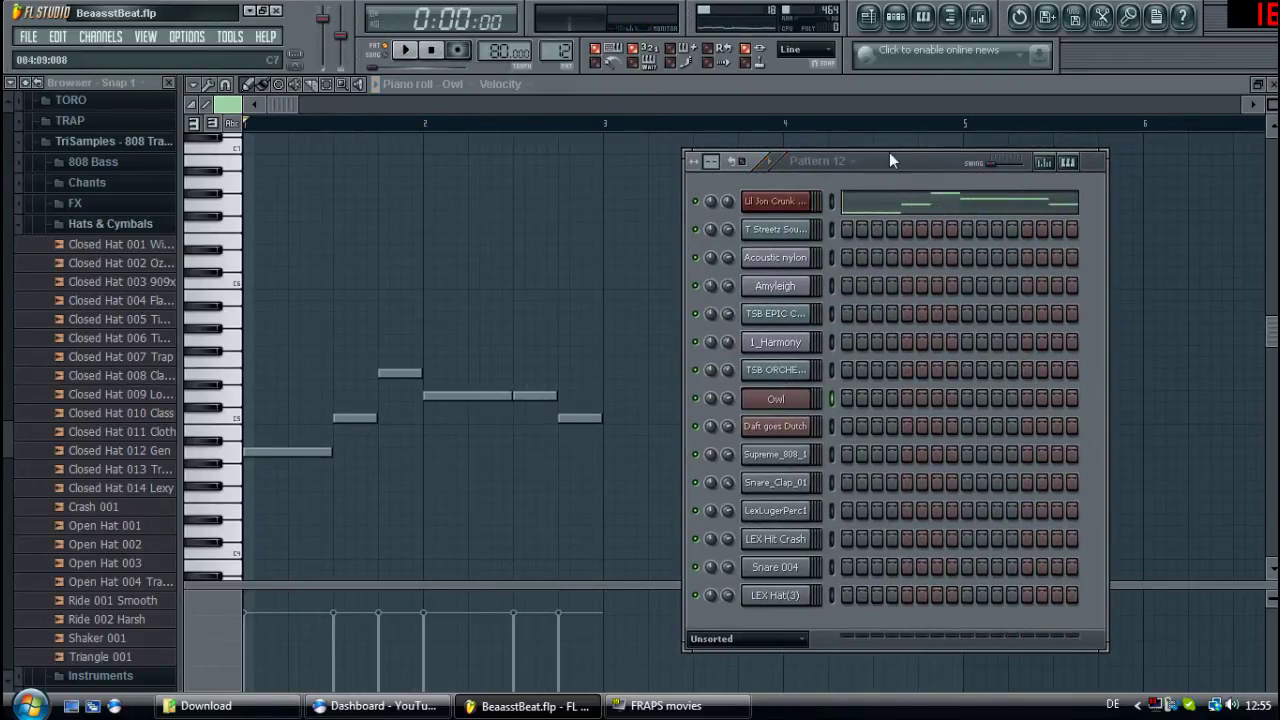
- Play the Snare 004 roll of Pattern 13 and the 1_Harmony notes of Pattern 14, with the sequencer moved clear of the piano roll
{"action": "key", "text": "F4"}
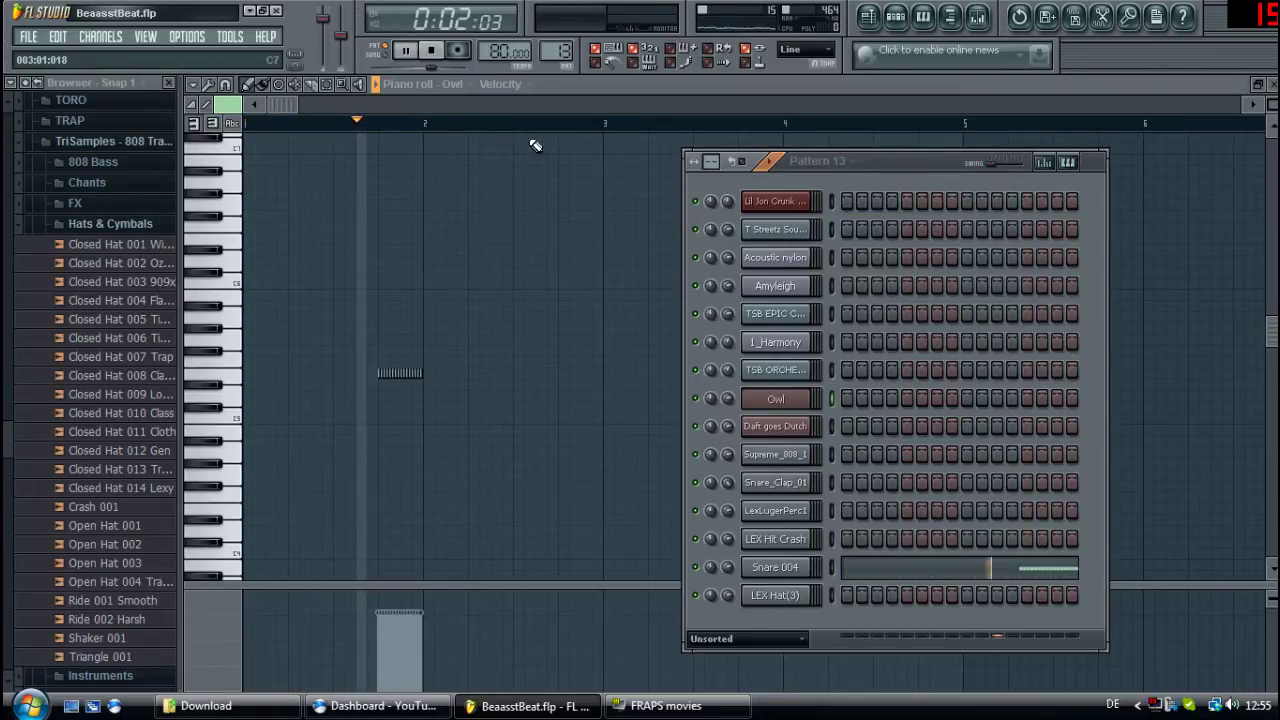
{"action": "key", "text": "KP_Add"}
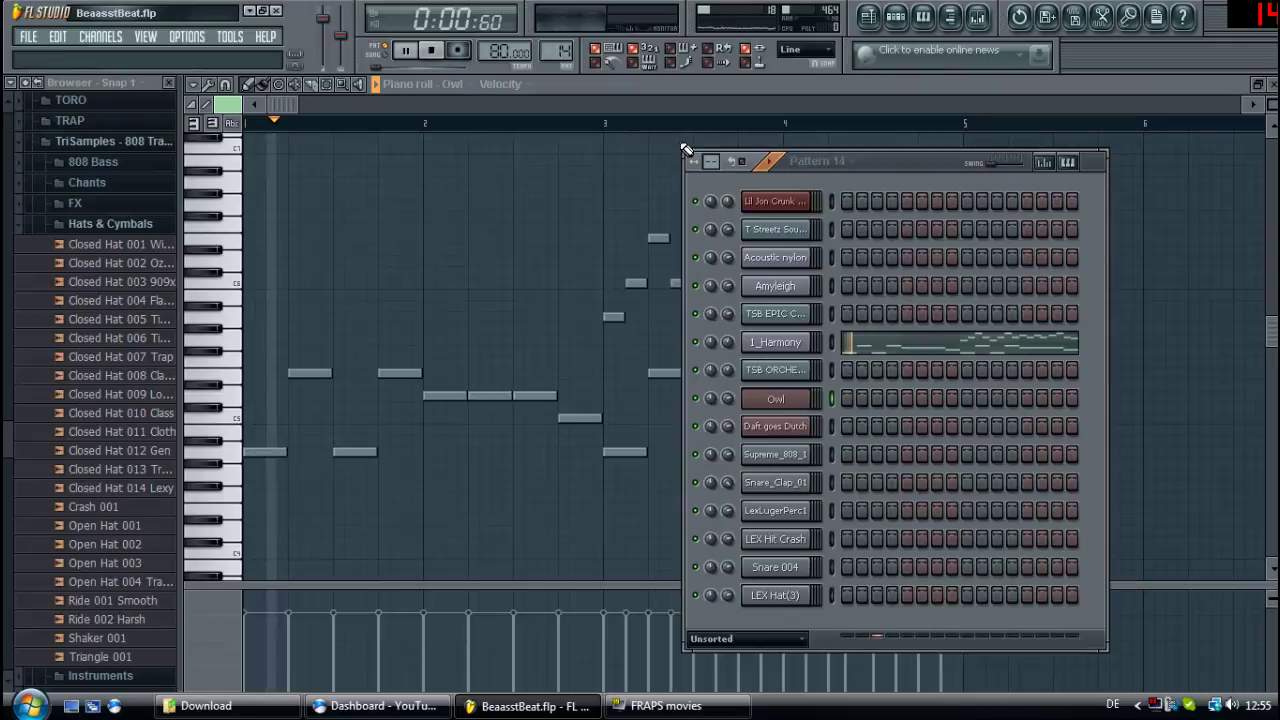
{"action": "left_click", "coordinate": [433, 54]}
{"action": "left_click", "coordinate": [405, 51]}
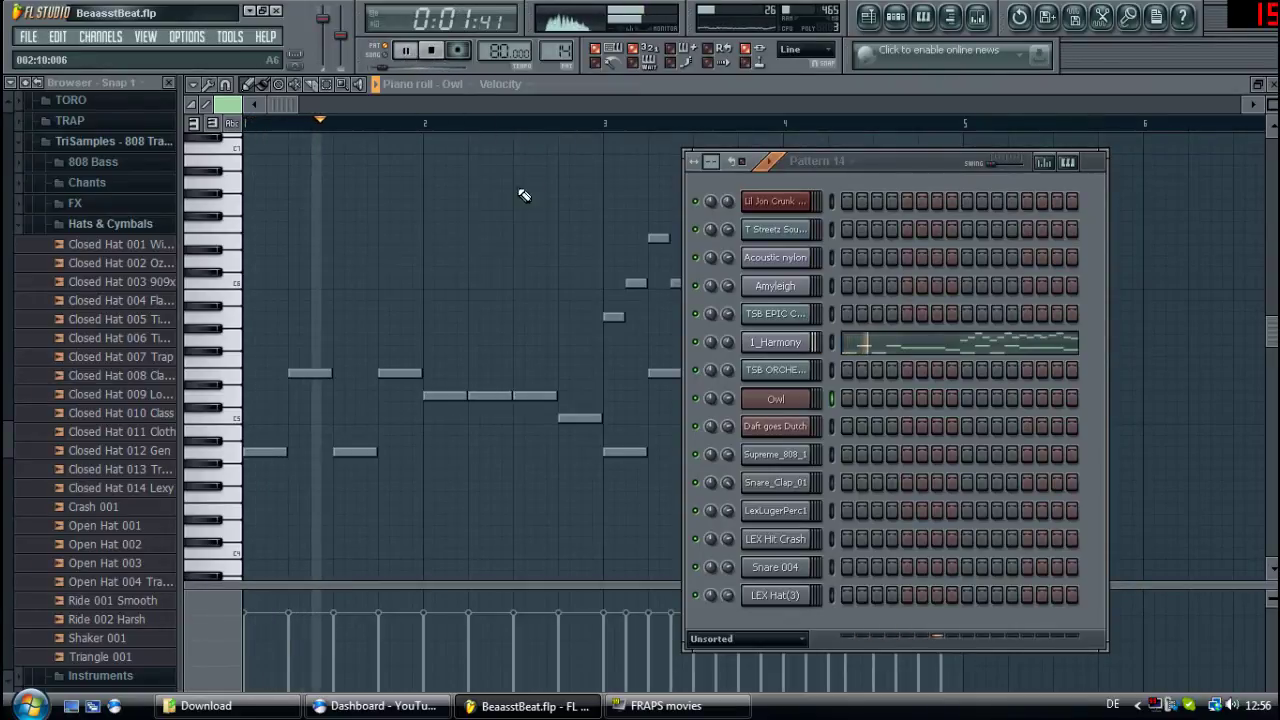
{"action": "left_click_drag", "start_coordinate": [806, 163], "coordinate": [1181, 162]}
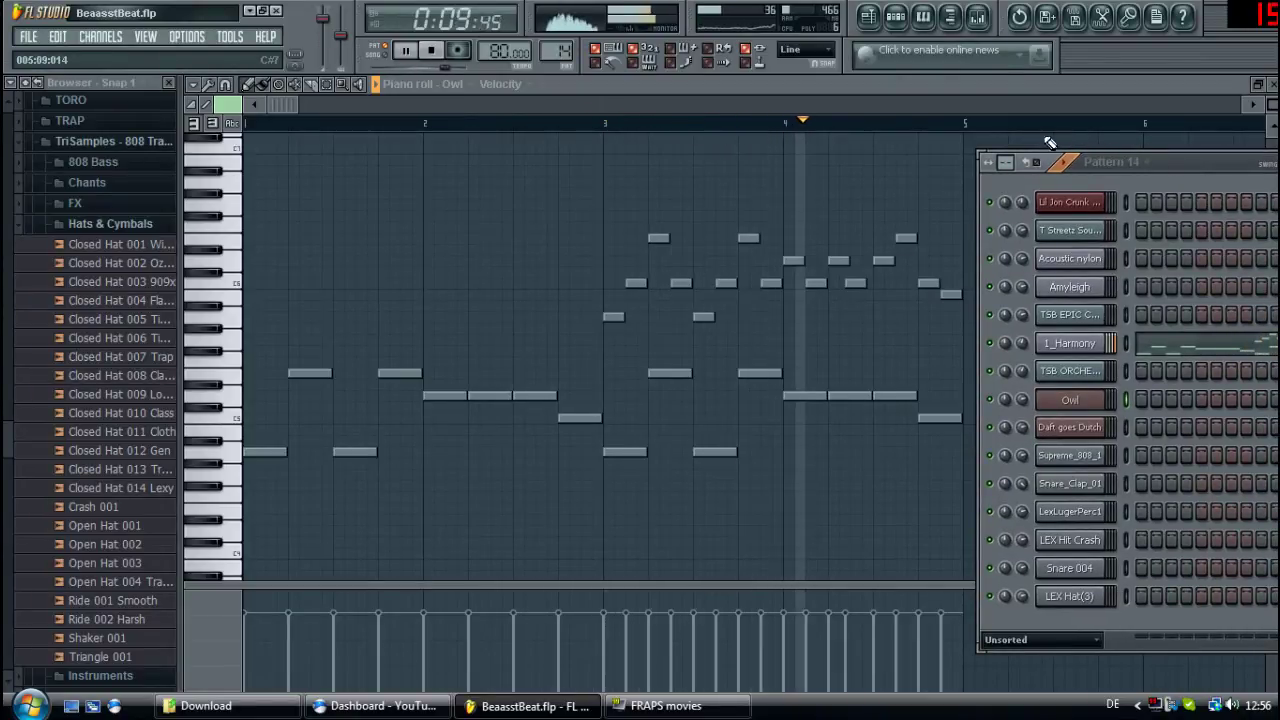
{"action": "left_click", "coordinate": [434, 54]}
- Show the mixer with the effects on Insert 1 and bring up the playlist
{"action": "left_click", "coordinate": [978, 20]}
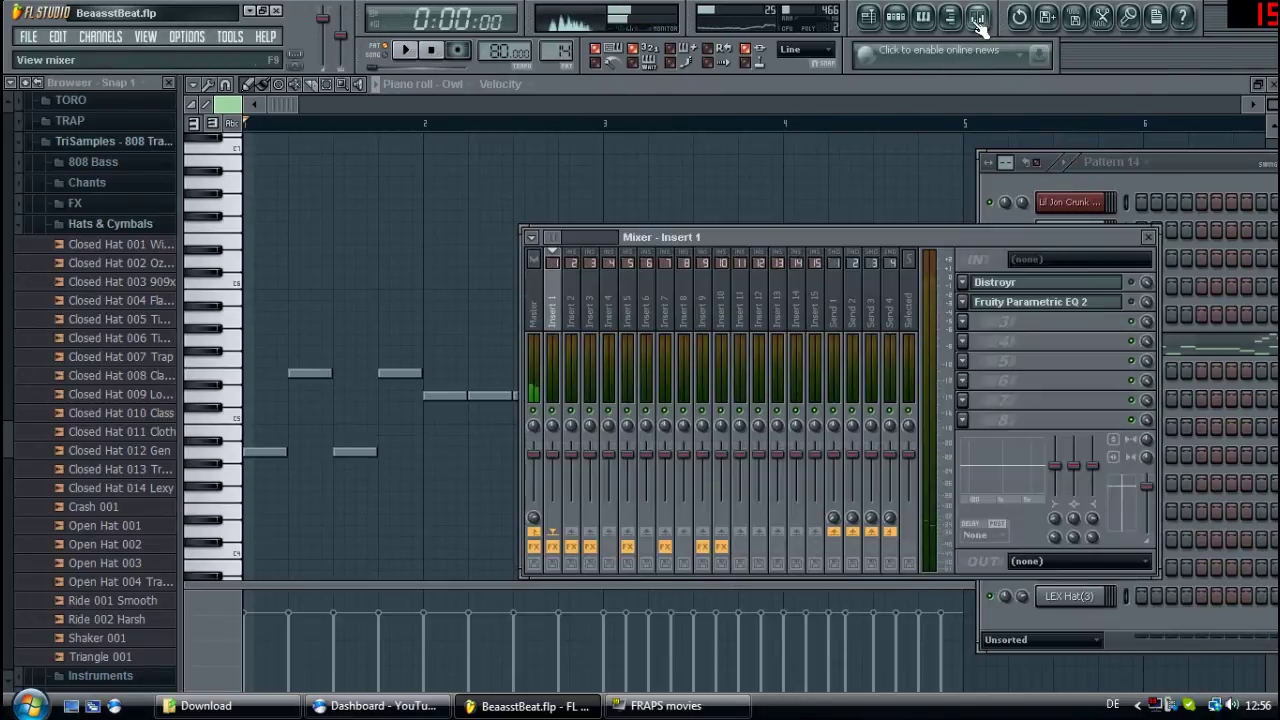
{"action": "left_click", "coordinate": [896, 20]}
{"action": "left_click", "coordinate": [868, 20]}
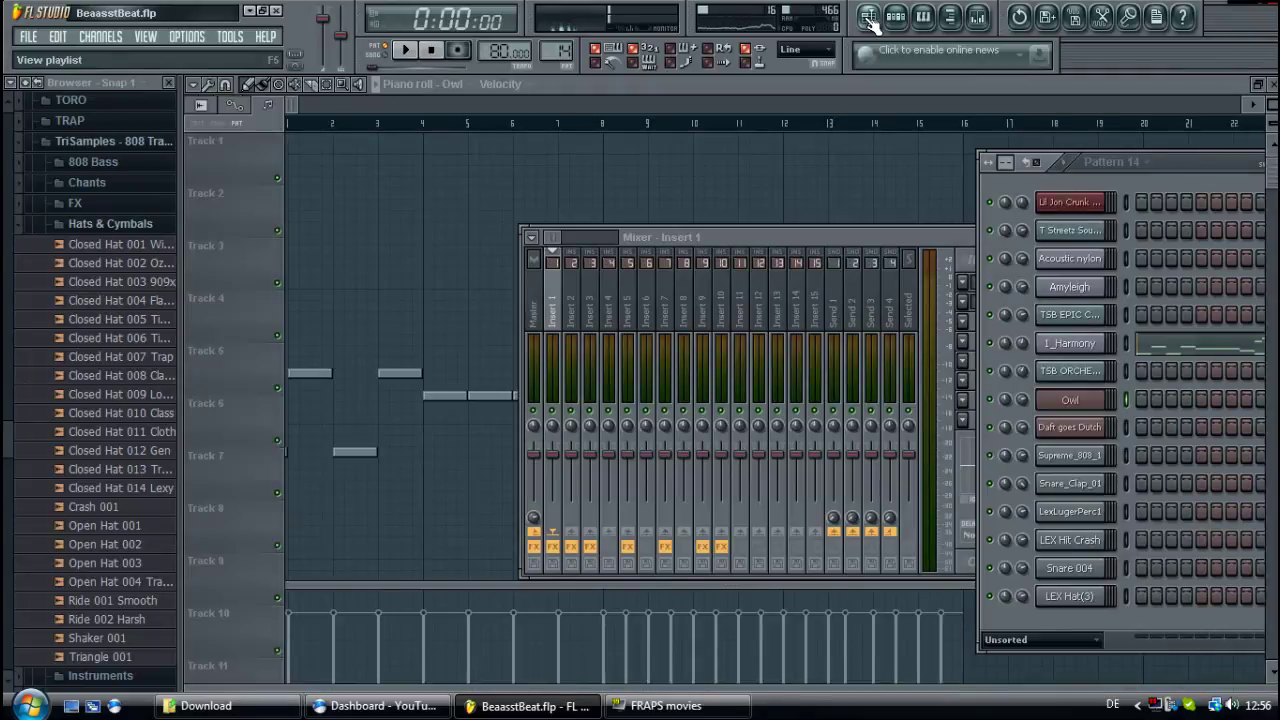
- Inspect the channel settings of the Dragged sample_34 and LEX TRAP Crash(1) audio clips on Track 2 of the playlist
{"action": "double_click", "coordinate": [380, 211]}
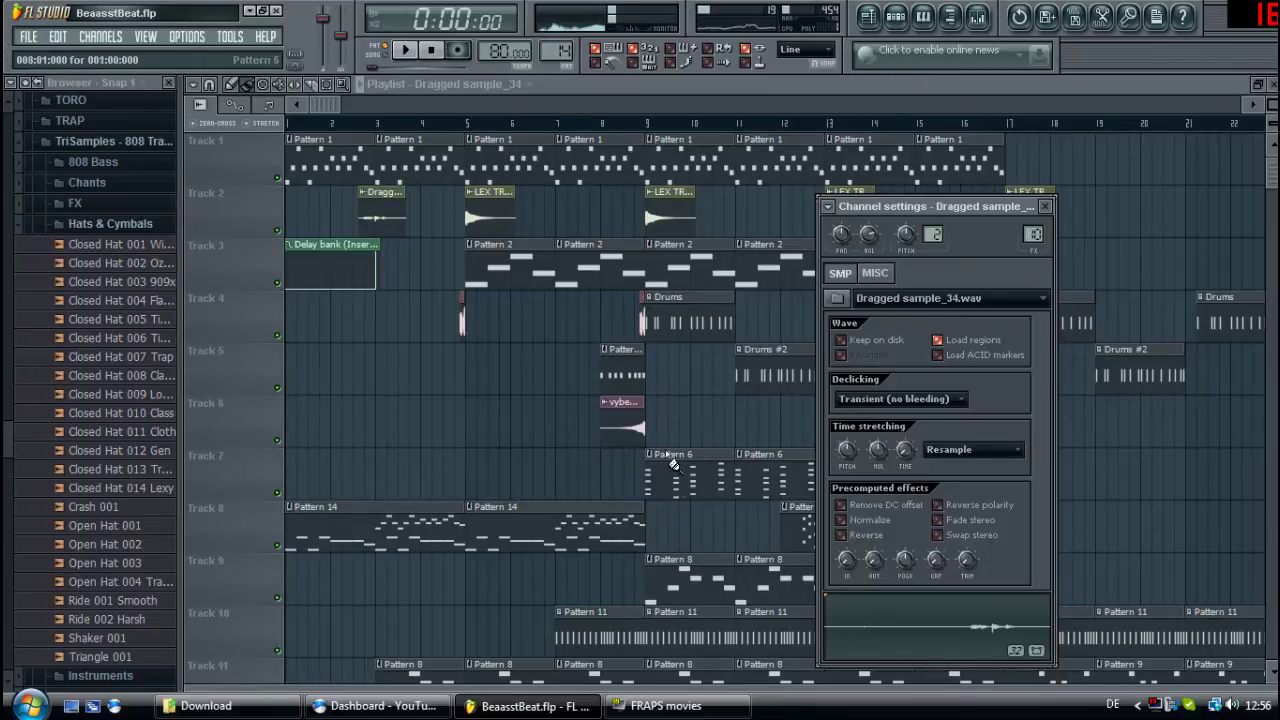
{"action": "double_click", "coordinate": [484, 228]}
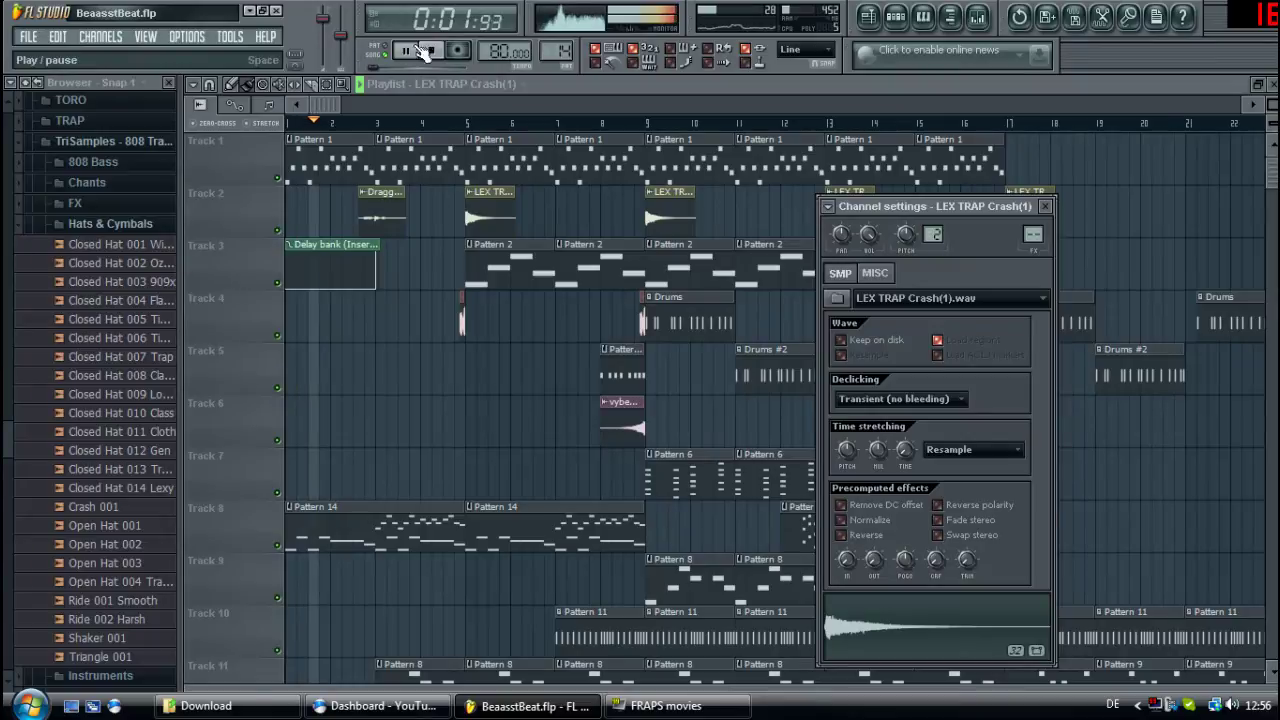
- Play the song from the start with the playlist zoomed out to show the whole arrangement
{"action": "left_click", "coordinate": [330, 108]}
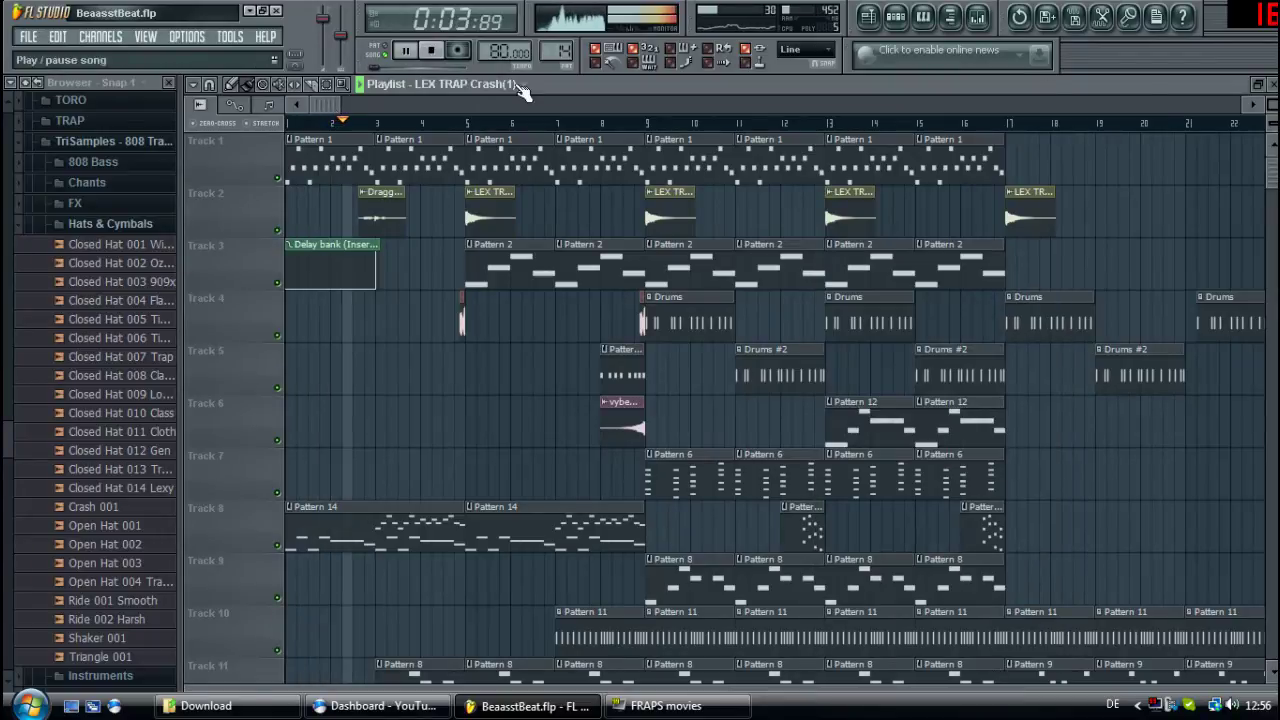
{"action": "left_click_drag", "start_coordinate": [1273, 104], "coordinate": [1273, 136]}
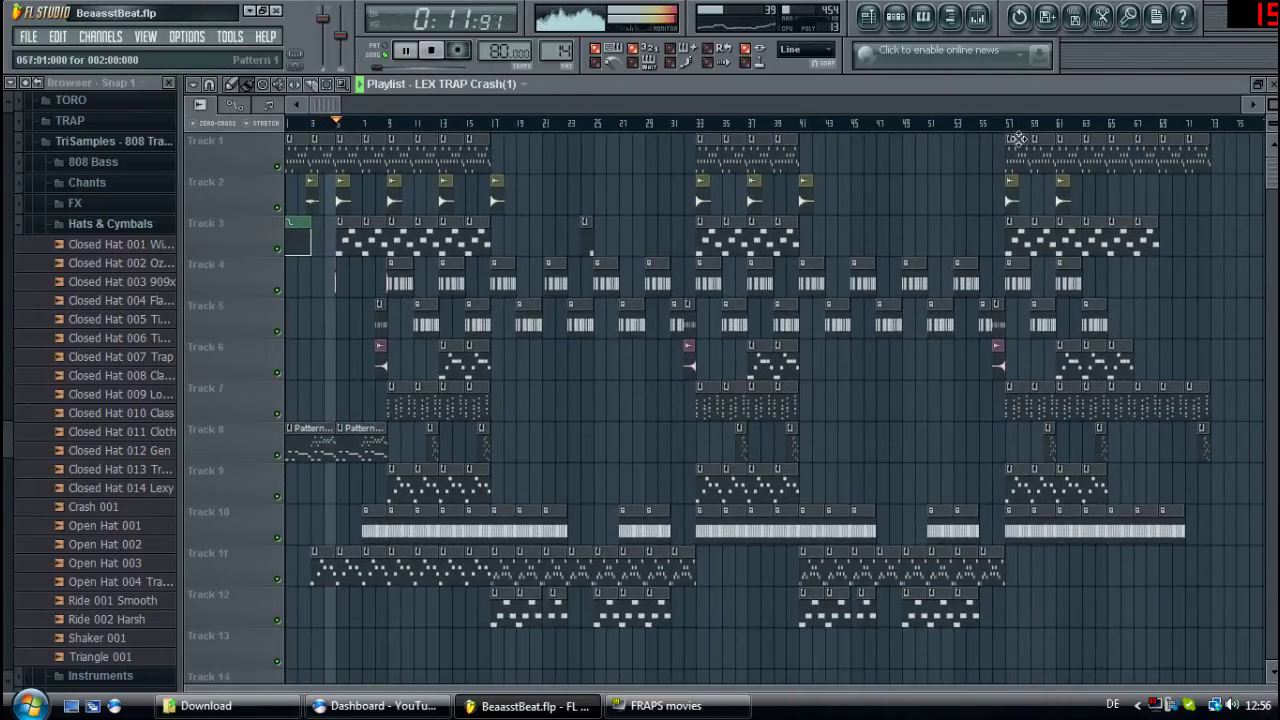